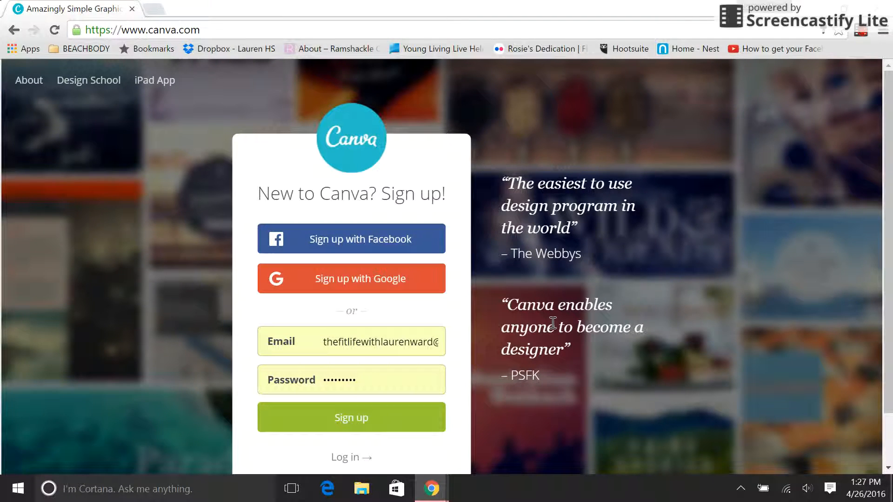
Open the log-in form for existing accounts and log in with the prefilled user name and password
left_click_drag(218, 30, 110, 30)
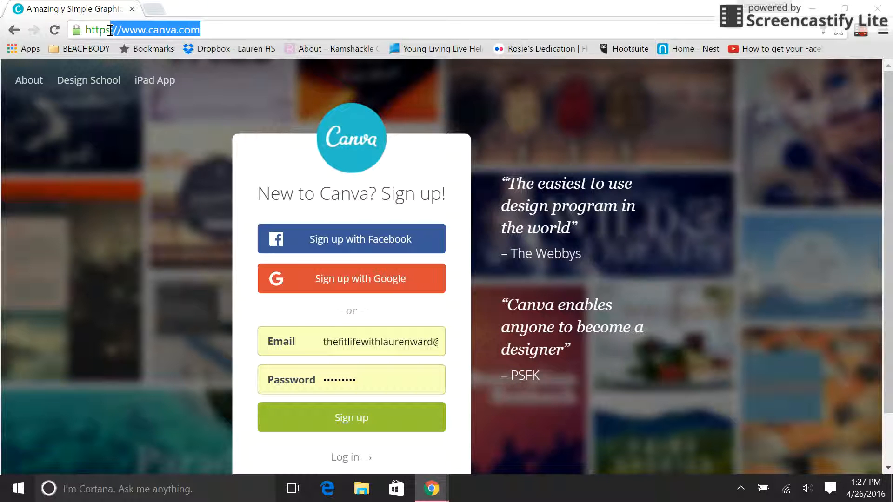
left_click(216, 30)
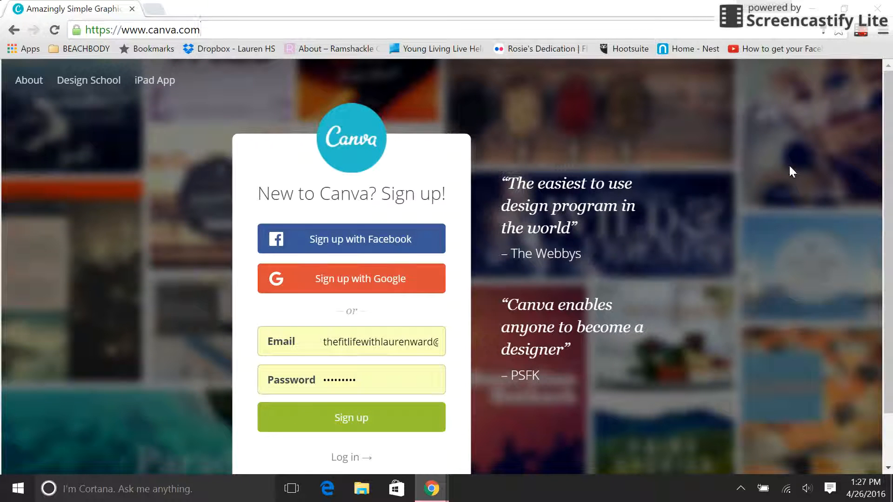
scroll(788, 176, "down", 1)
left_click(348, 399)
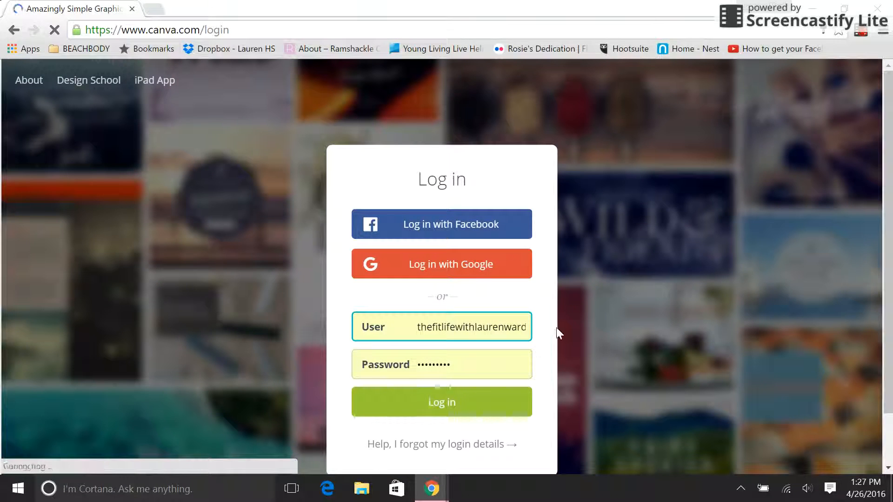
left_click(442, 403)
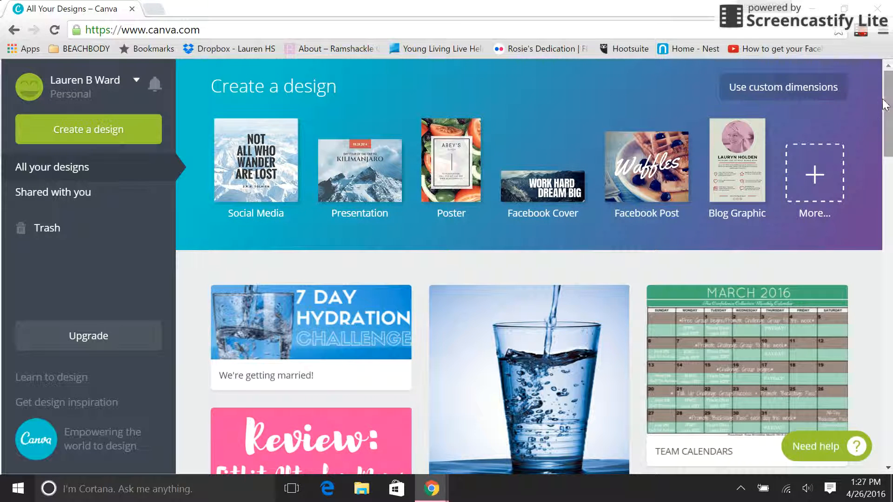
Start a new Facebook Cover design from the home page and switch to its editor
scroll(844, 165, "down", 6)
left_click_drag(889, 212, 889, 197)
scroll(889, 198, "down", 7)
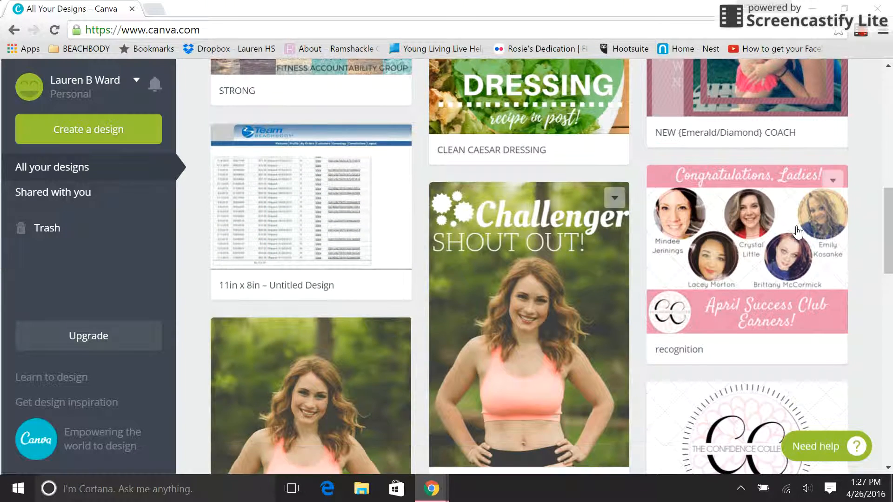
left_click_drag(888, 260, 866, 143)
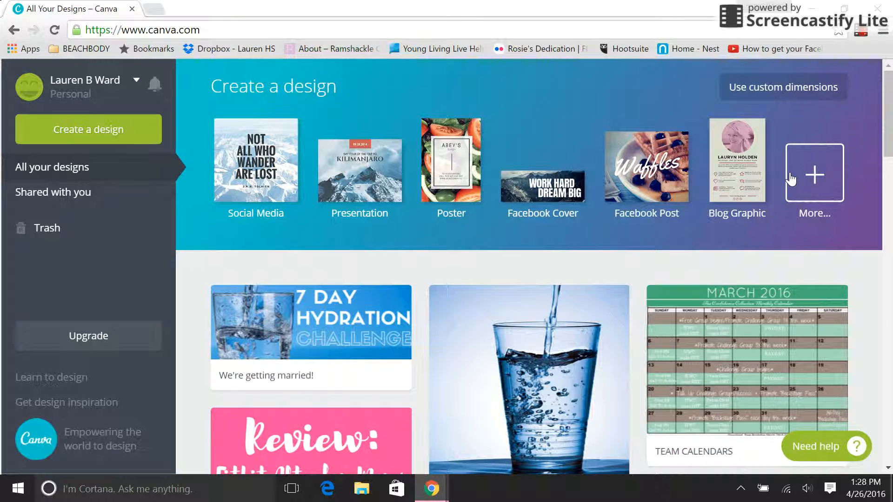
left_click(553, 192)
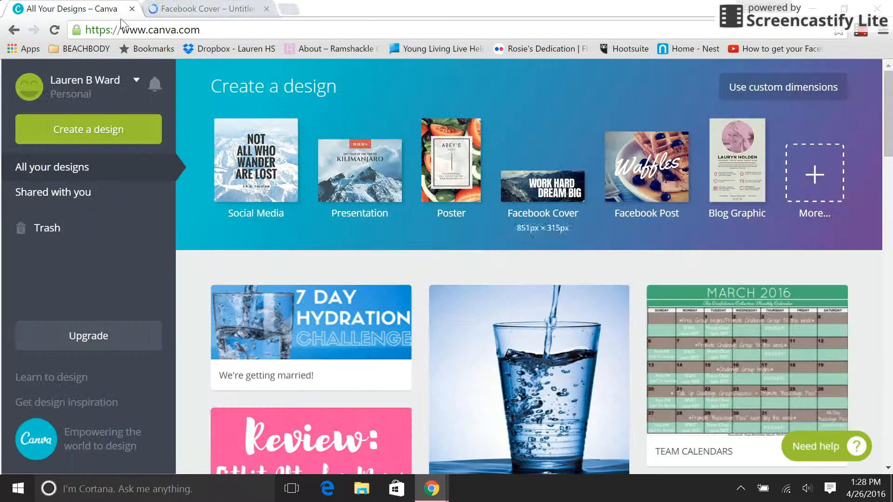
left_click(88, 10)
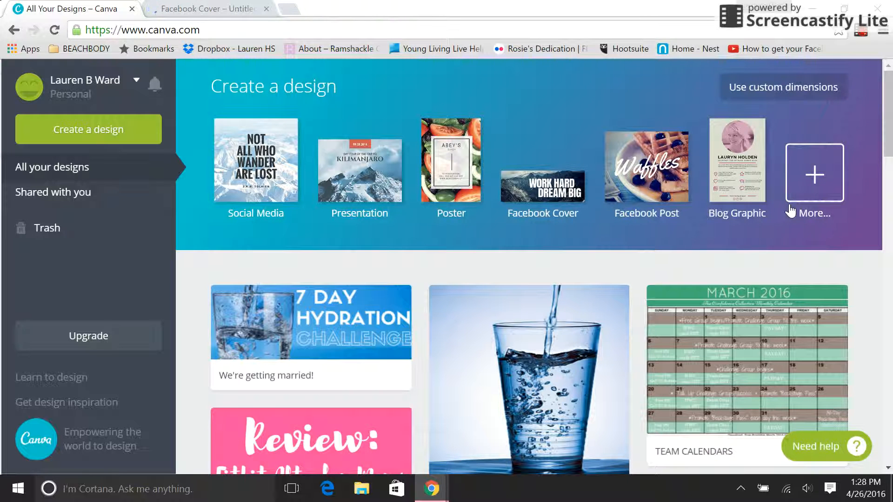
left_click(179, 13)
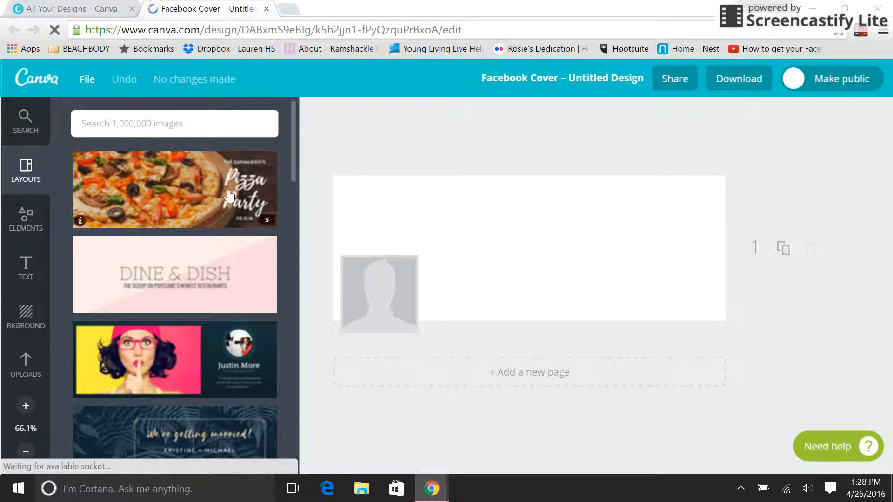
Browse the cover layouts and element categories, search the image library for "bikini" and clear the search term
left_click_drag(288, 159, 294, 195)
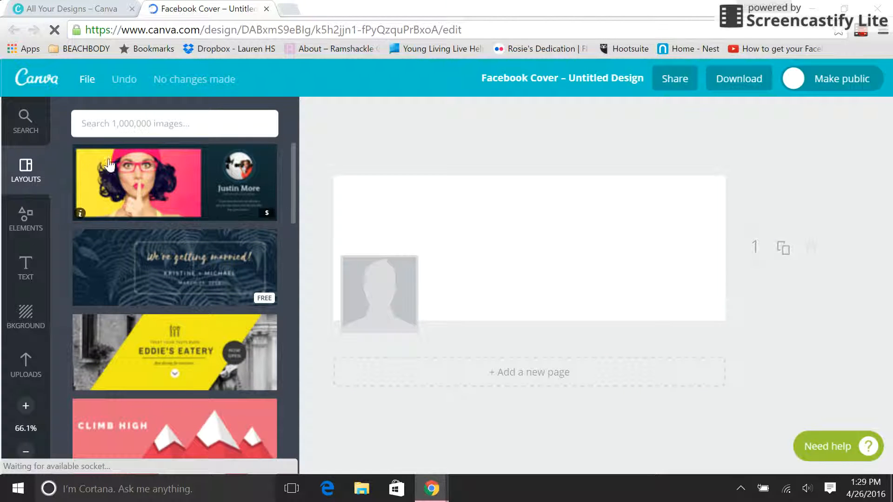
left_click_drag(292, 192, 286, 144)
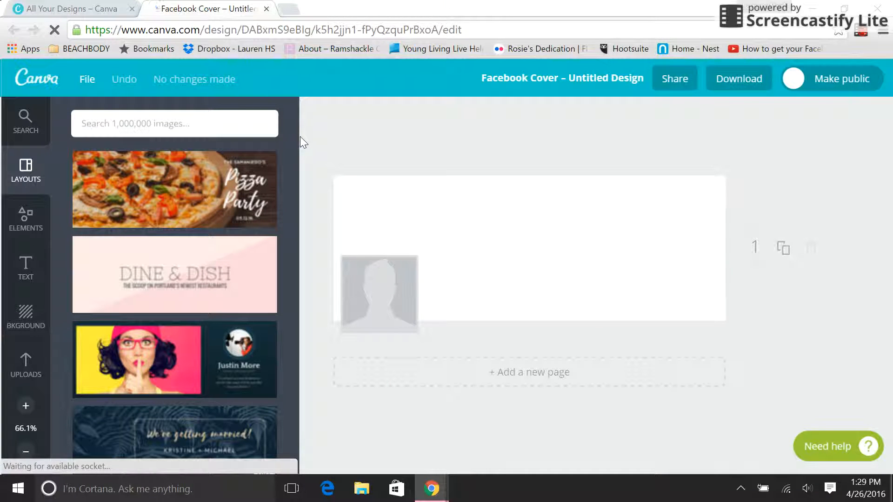
left_click(39, 223)
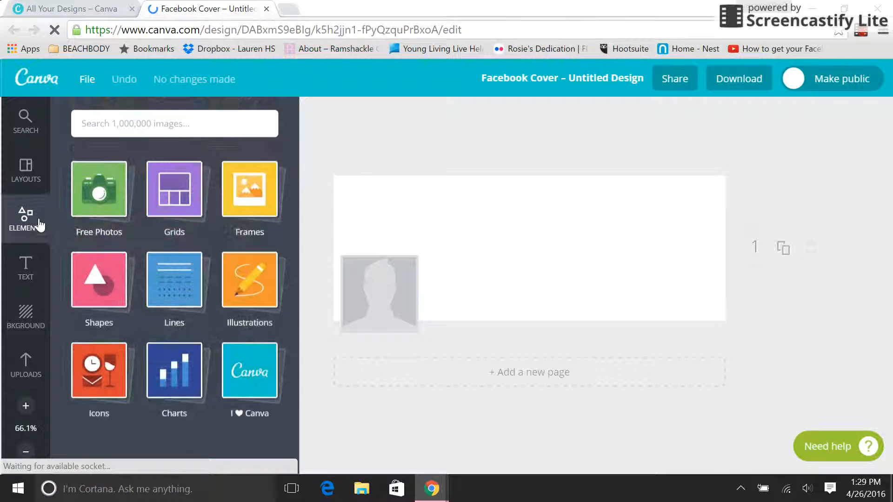
left_click(80, 124)
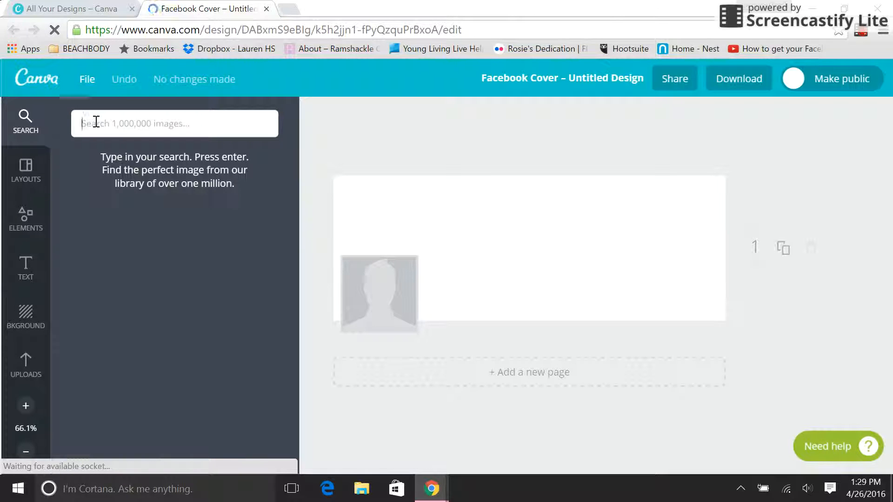
type("bikini")
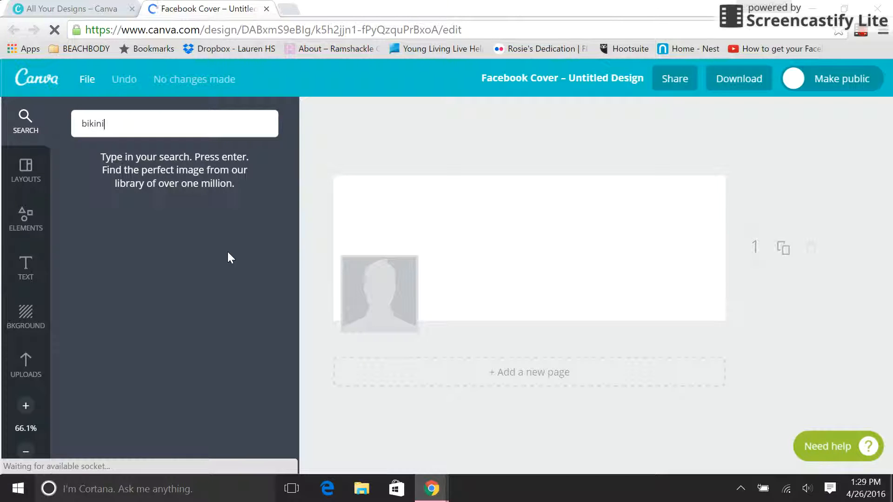
key("Return")
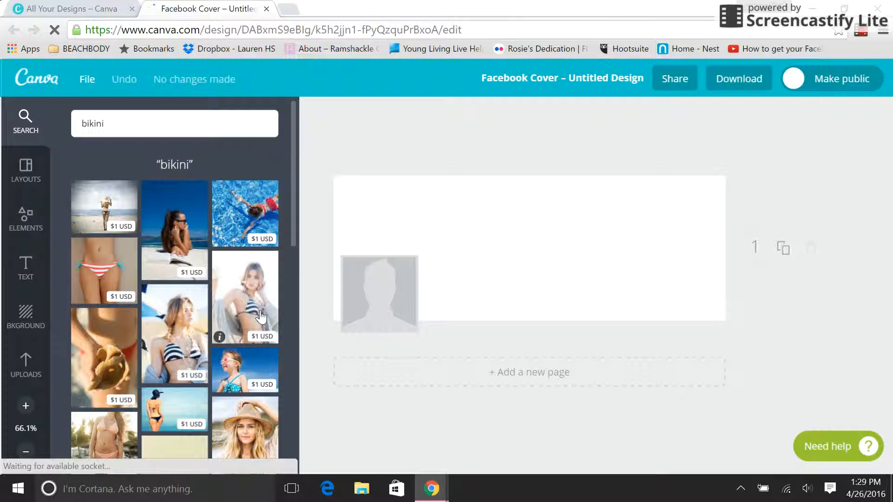
left_click(111, 123)
key("BackSpace")
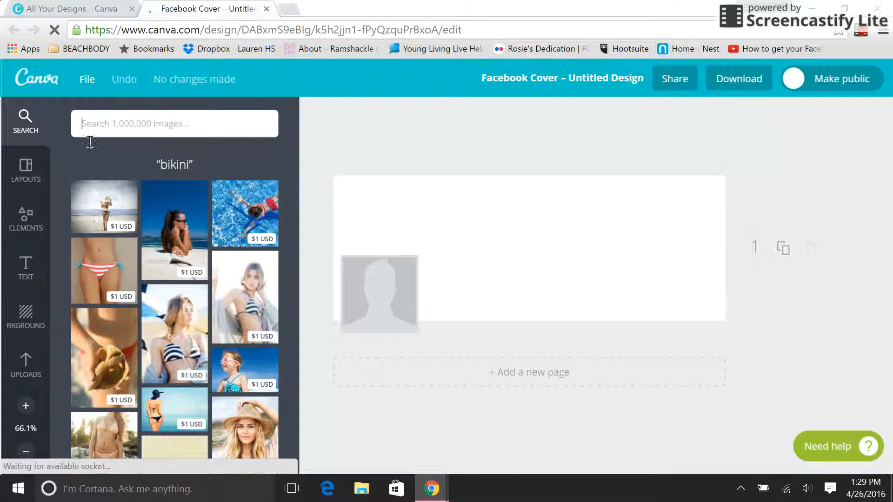
Apply the pink "Happy Notes" layout with gold dots to the blank cover and undo it
left_click(26, 173)
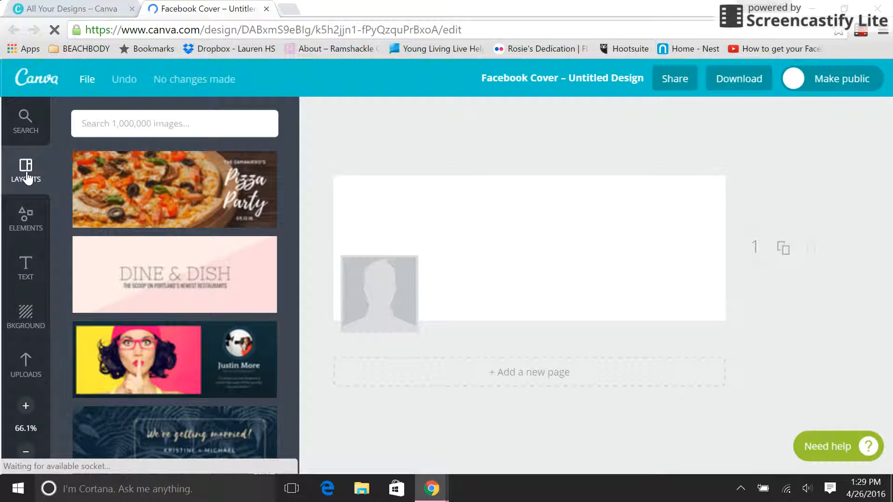
left_click_drag(289, 164, 281, 272)
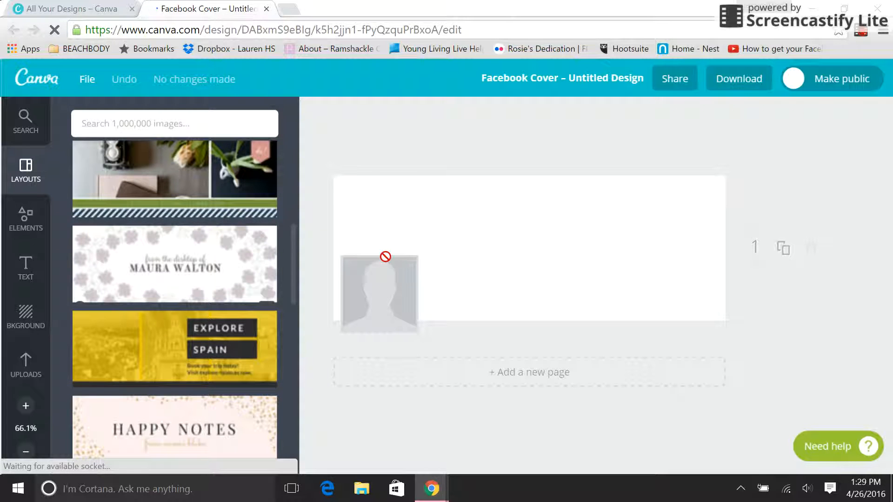
left_click_drag(289, 253, 289, 267)
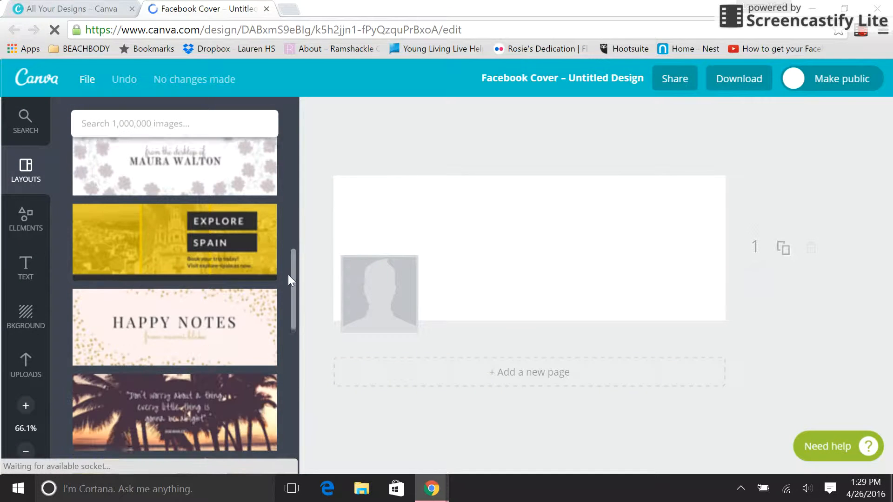
left_click(255, 335)
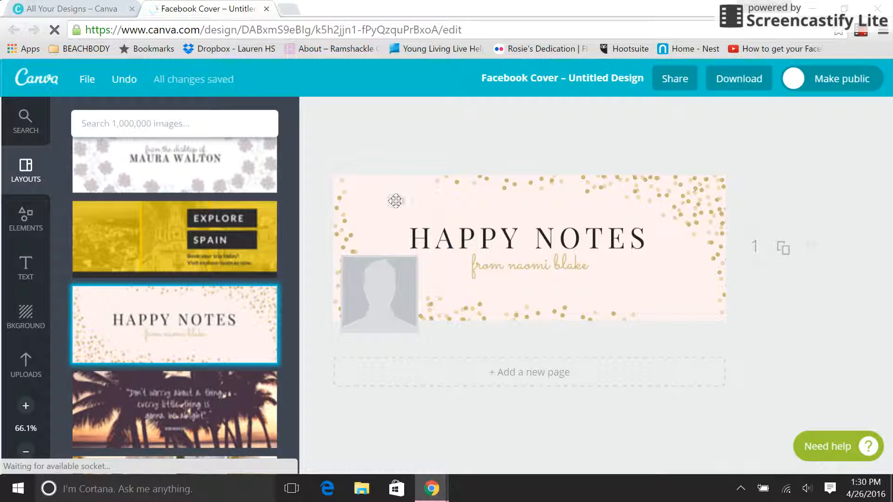
left_click(119, 80)
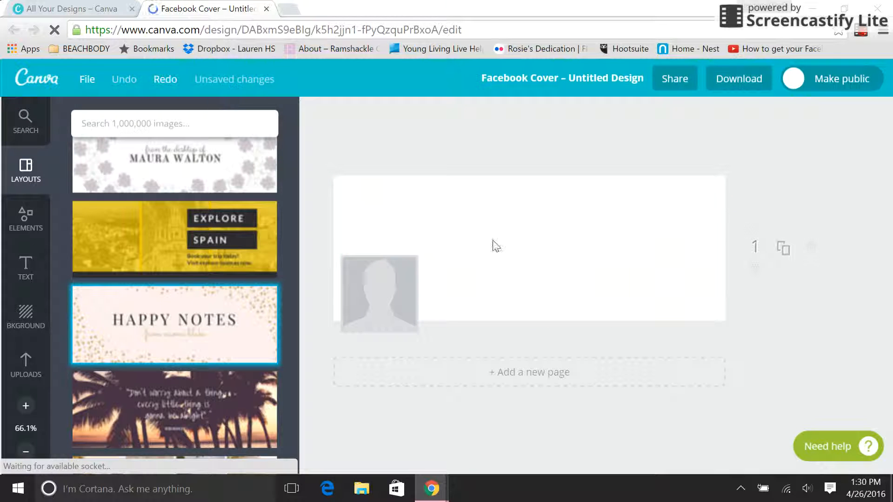
Apply the palm-tree layout with the Bob Marley quote to the cover, select its background image and undo the layout
scroll(291, 294, "down", 1)
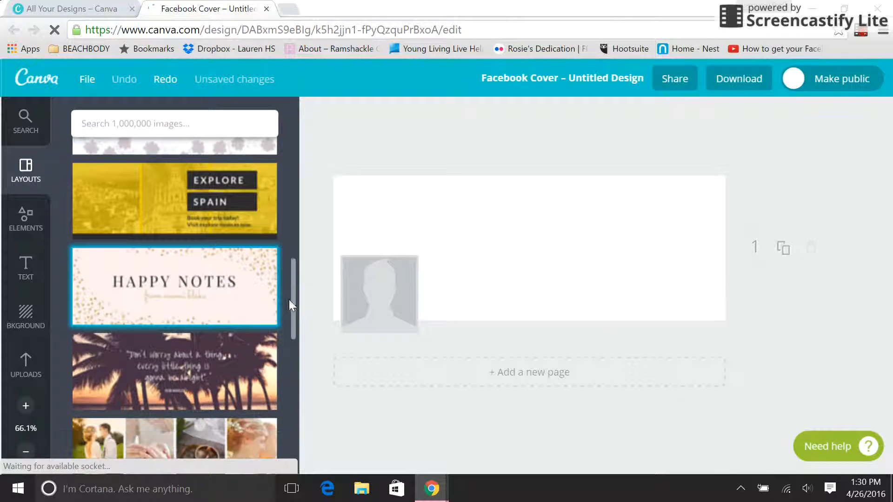
left_click(251, 367)
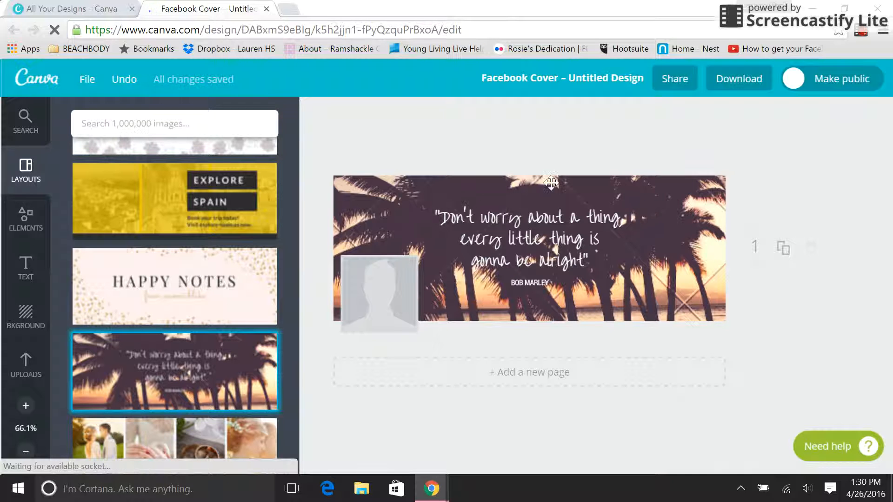
left_click(661, 193)
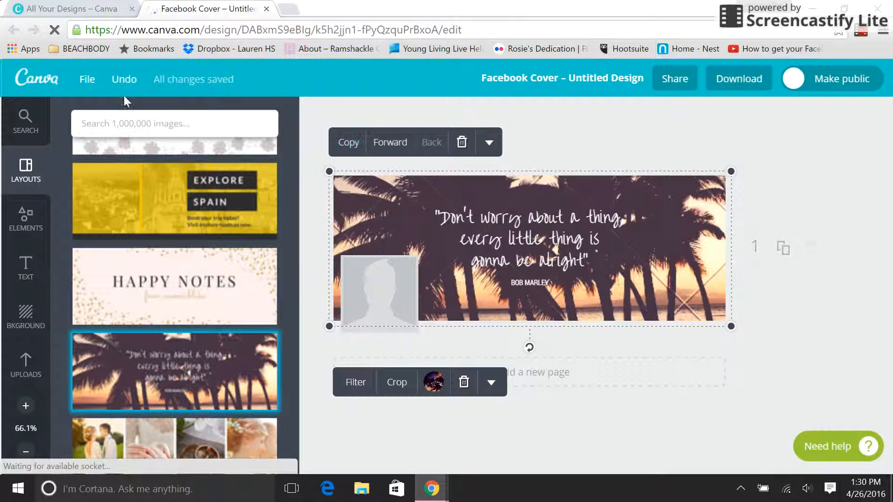
left_click(124, 80)
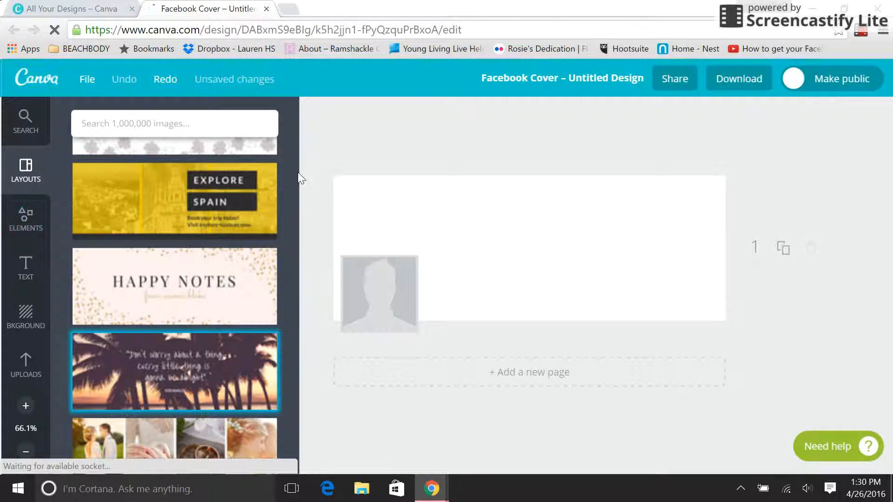
left_click_drag(290, 266, 291, 312)
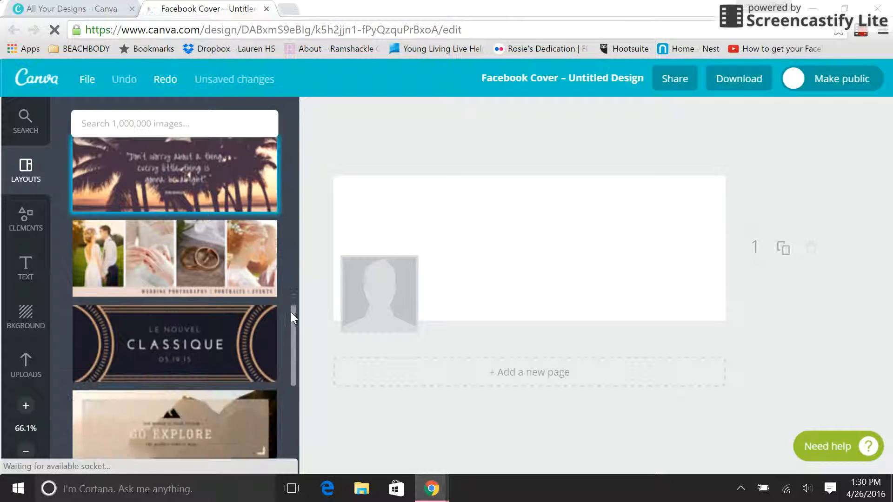
Place the free three-column picture frame from the frame elements in the middle of the cover
left_click(28, 225)
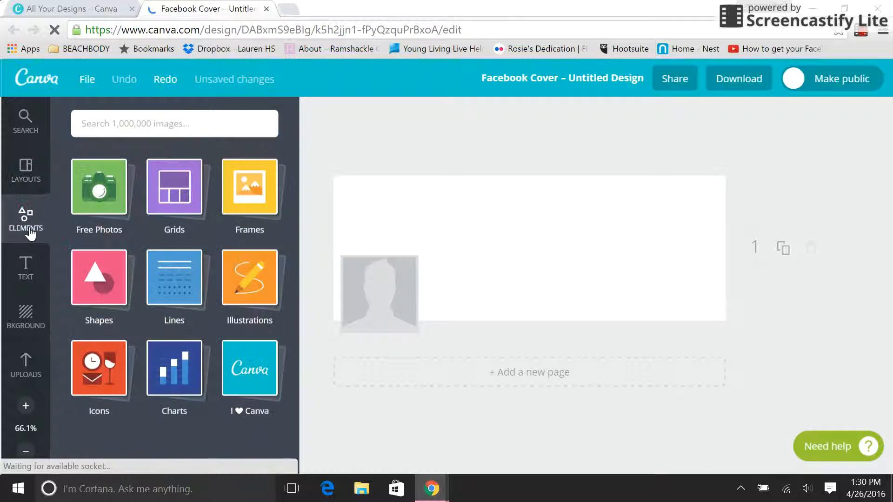
left_click(156, 191)
left_click(255, 177)
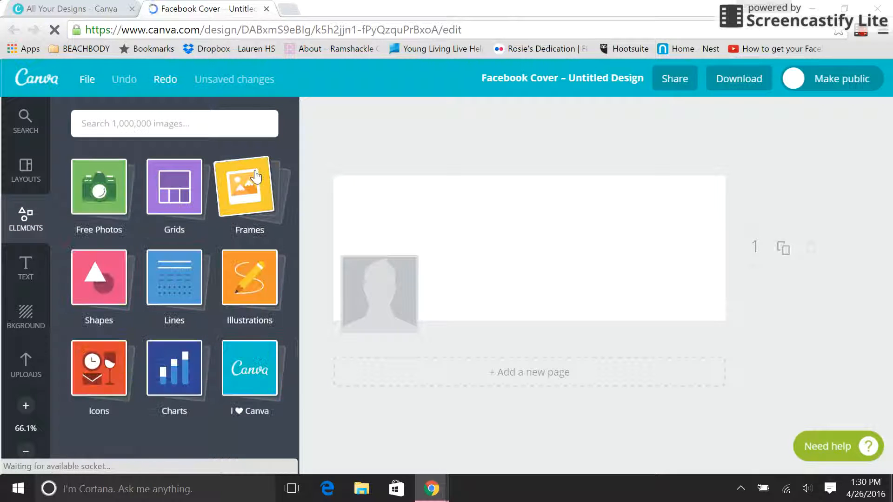
left_click(255, 179)
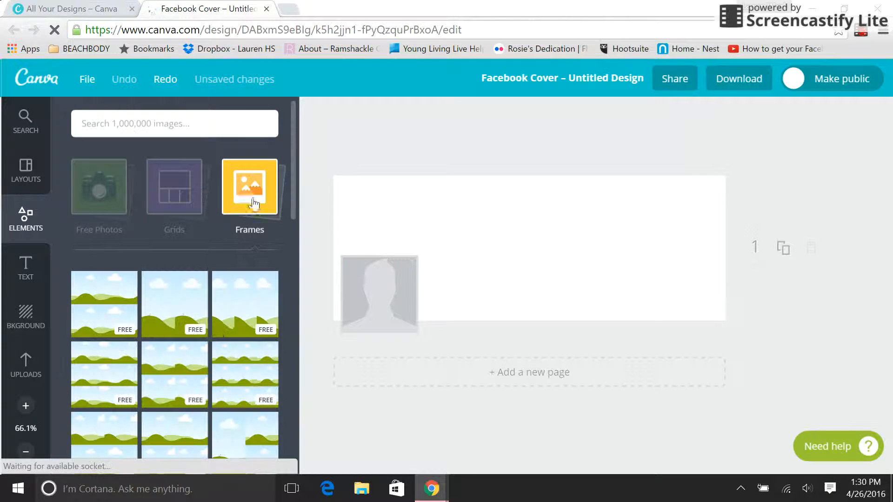
left_click_drag(291, 191, 283, 210)
left_click_drag(248, 255, 505, 263)
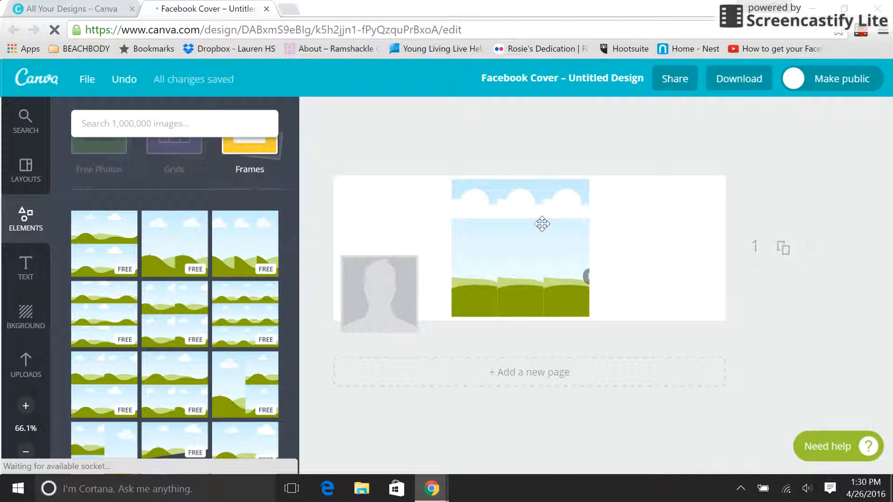
Add a free solid circle shape to the cover, over the picture frame
left_click(251, 168)
left_click(98, 277)
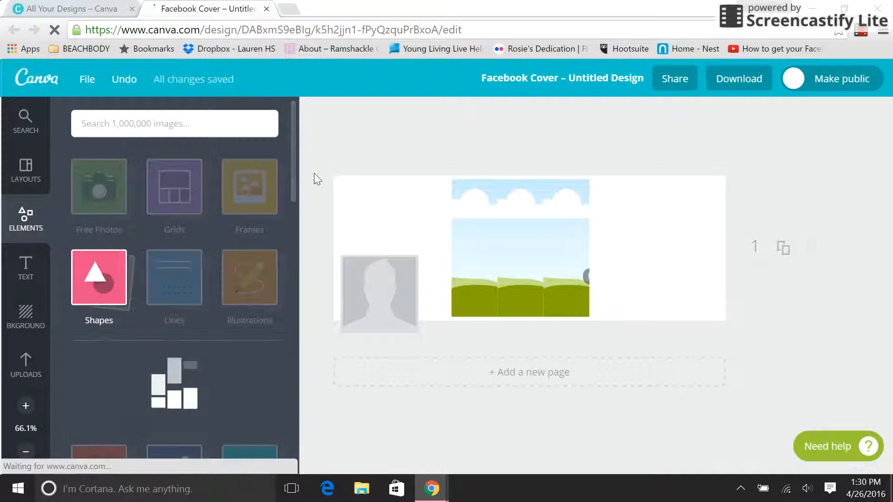
scroll(288, 172, "down", 1)
scroll(286, 181, "down", 3)
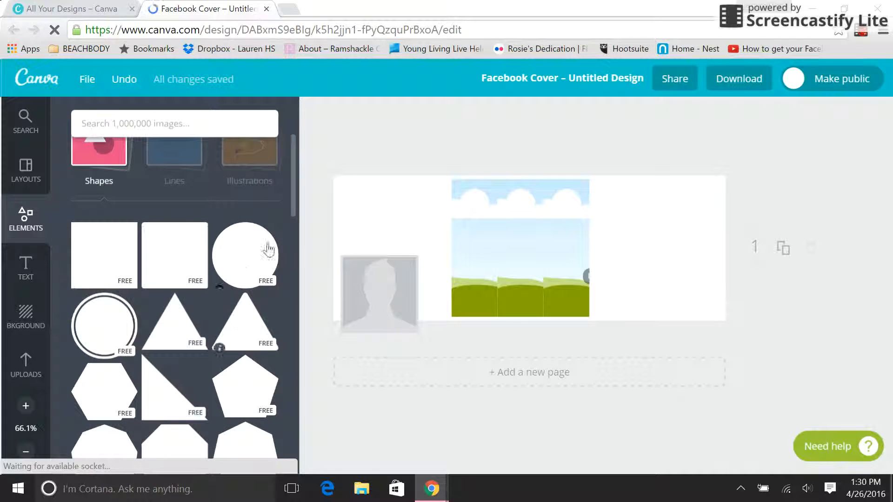
left_click(253, 266)
Recolour the circle with a custom teal, colour code 4ba5aa, after trying a mauve shade
left_click(626, 151)
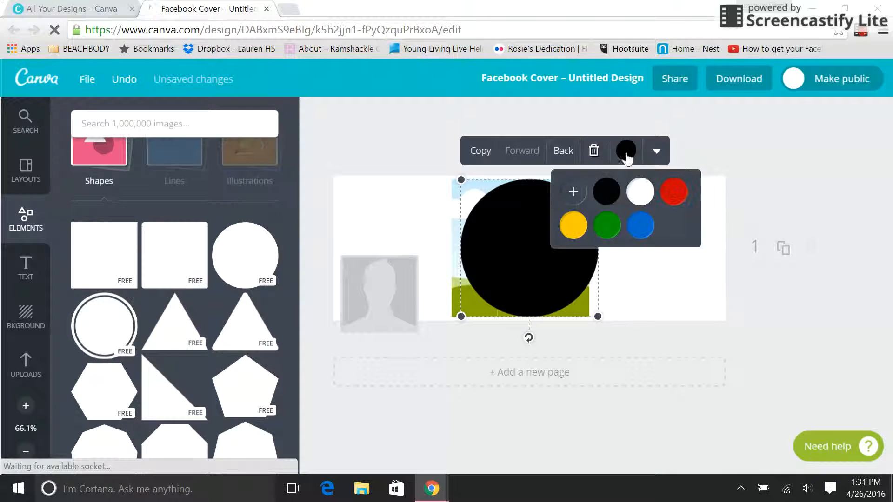
left_click(574, 193)
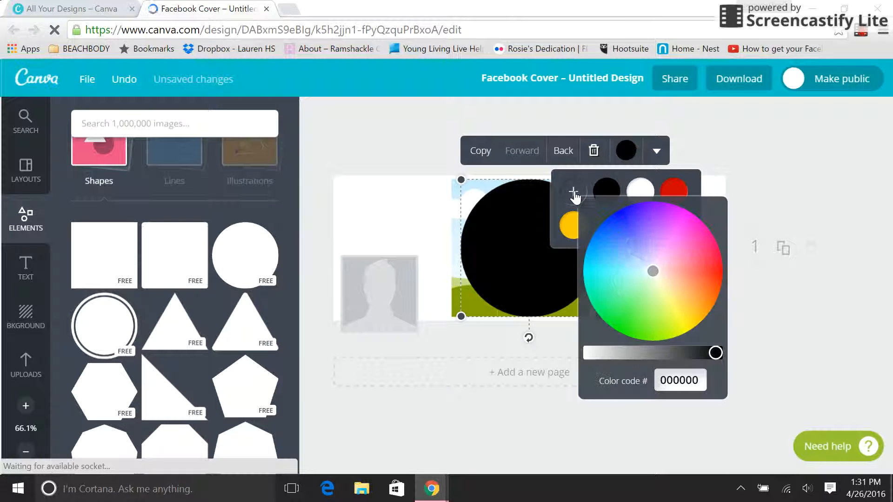
left_click_drag(652, 271, 651, 241)
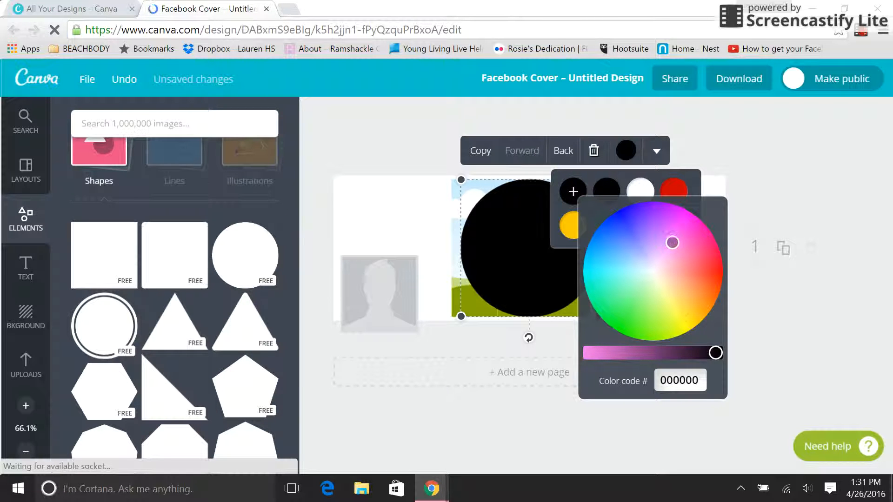
left_click_drag(714, 352, 631, 353)
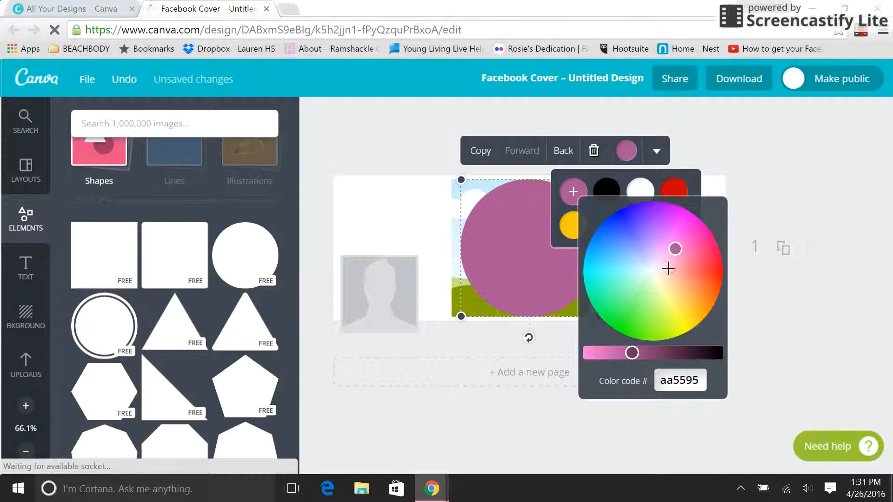
left_click_drag(676, 249, 618, 268)
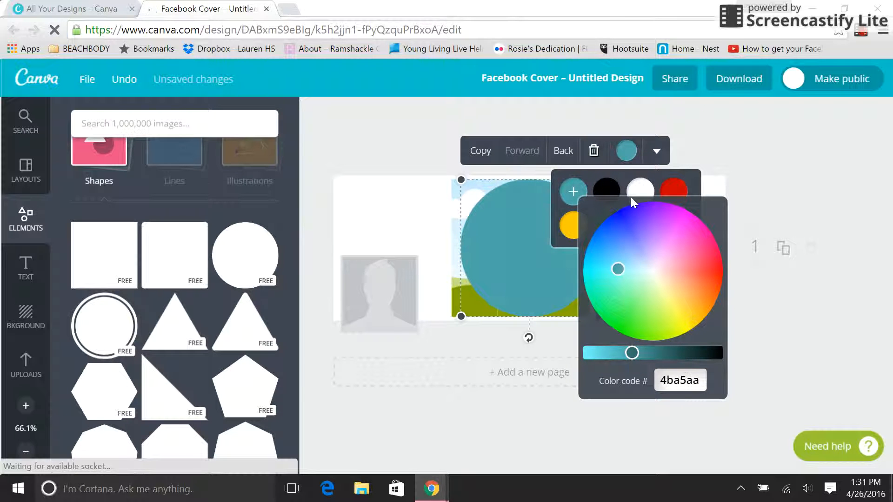
Check the circle's extra options for transparency and move the circle to the cover's right side, beside the picture frame
left_click(655, 157)
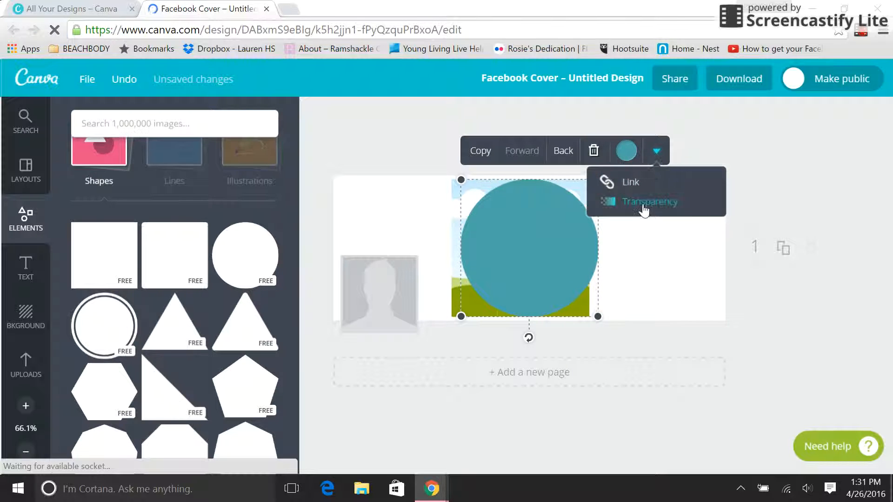
left_click(655, 160)
left_click_drag(551, 230, 672, 230)
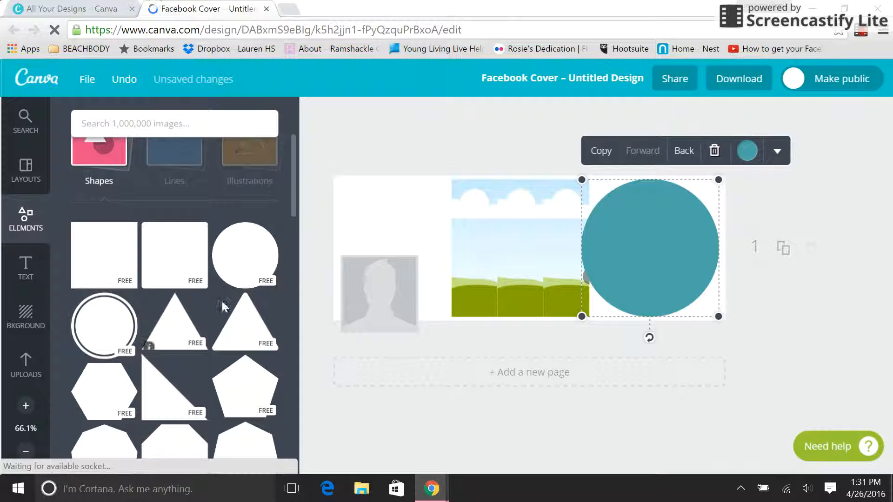
Look through the line and illustration elements
left_click(93, 174)
left_click(174, 149)
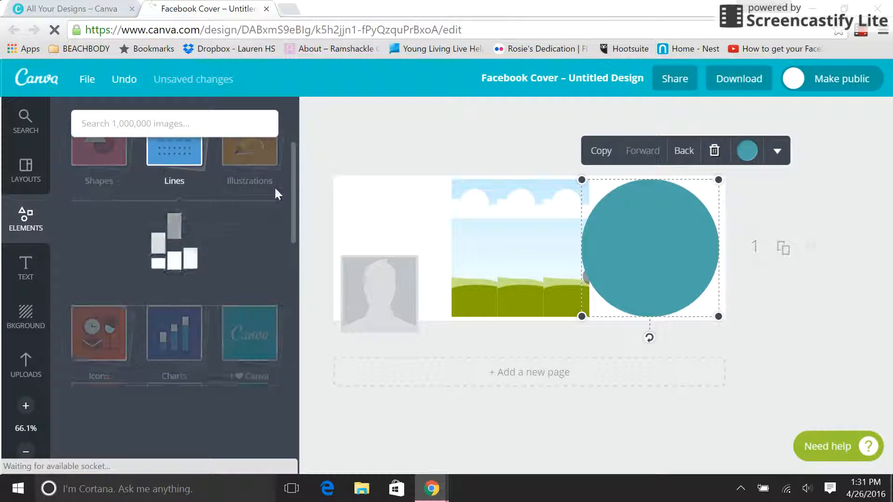
mouse_move(292, 160)
left_mouse_down()
mouse_move(292, 187)
mouse_move(298, 165)
mouse_move(291, 186)
mouse_move(291, 173)
left_mouse_up()
left_click(241, 185)
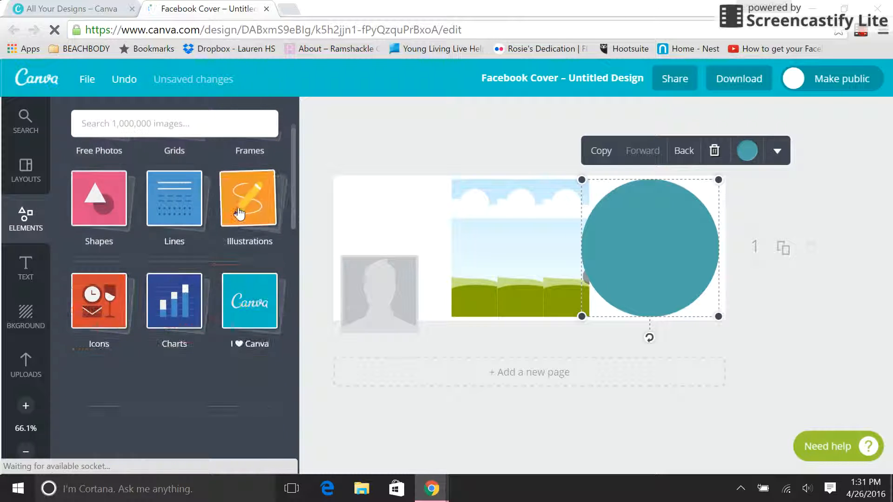
mouse_move(296, 165)
left_mouse_down()
mouse_move(288, 210)
mouse_move(288, 171)
left_mouse_up()
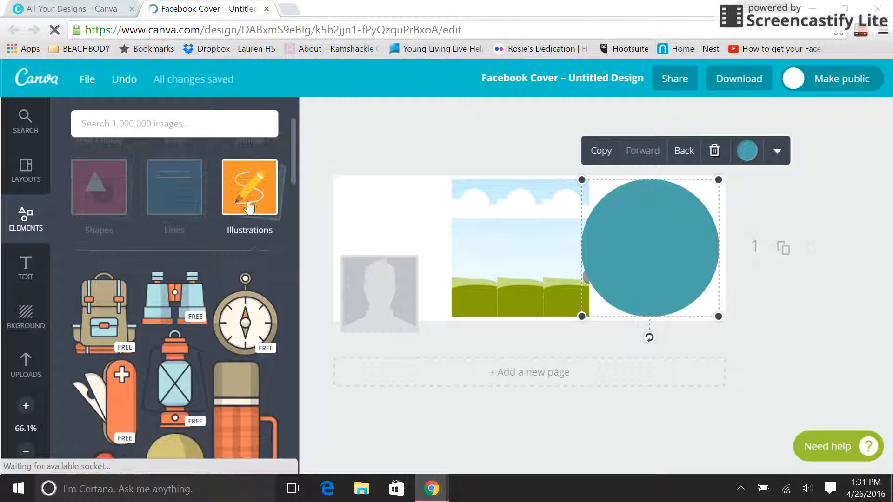
left_click(250, 205)
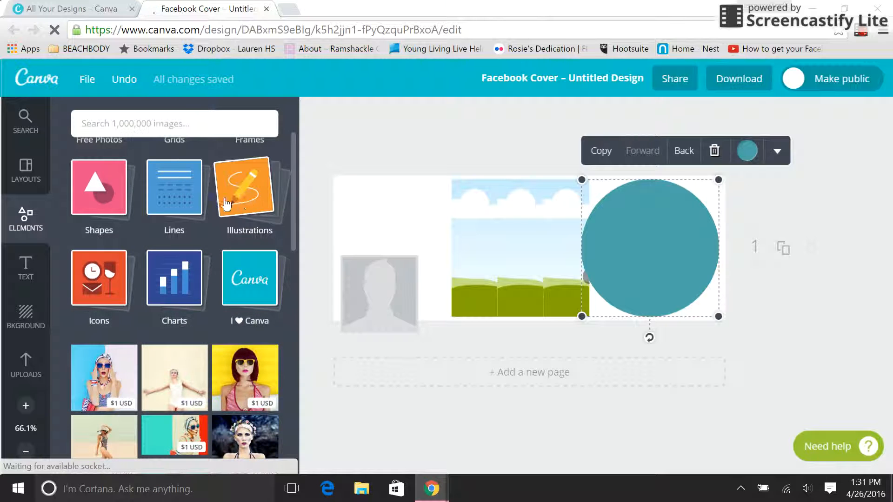
Add the uploaded photo of water pouring into a glass to the cover and delete it again
left_click(29, 368)
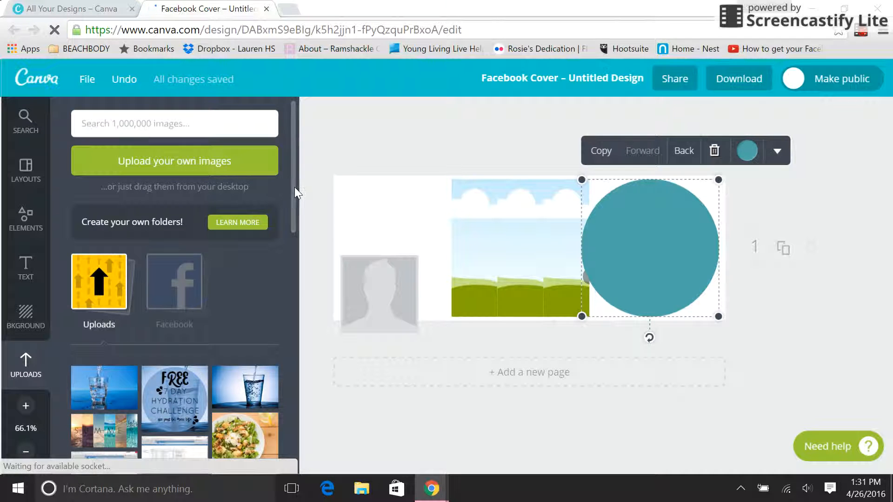
scroll(288, 204, "down", 1)
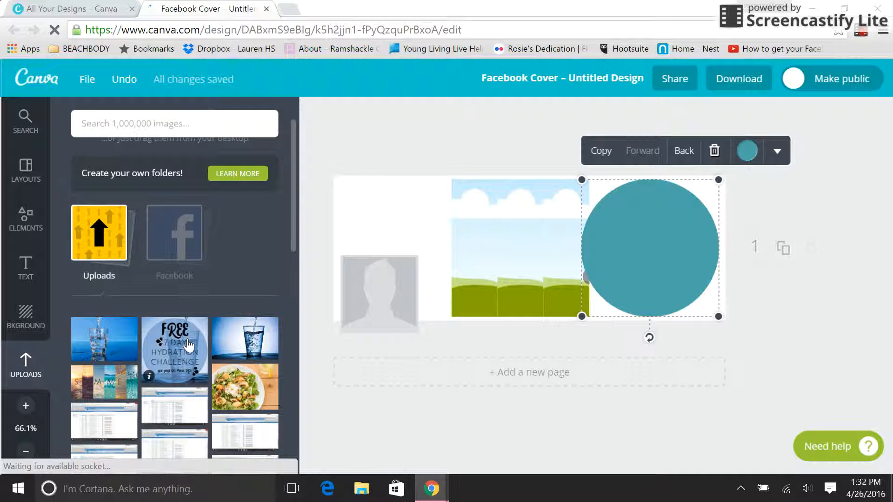
left_click(135, 337)
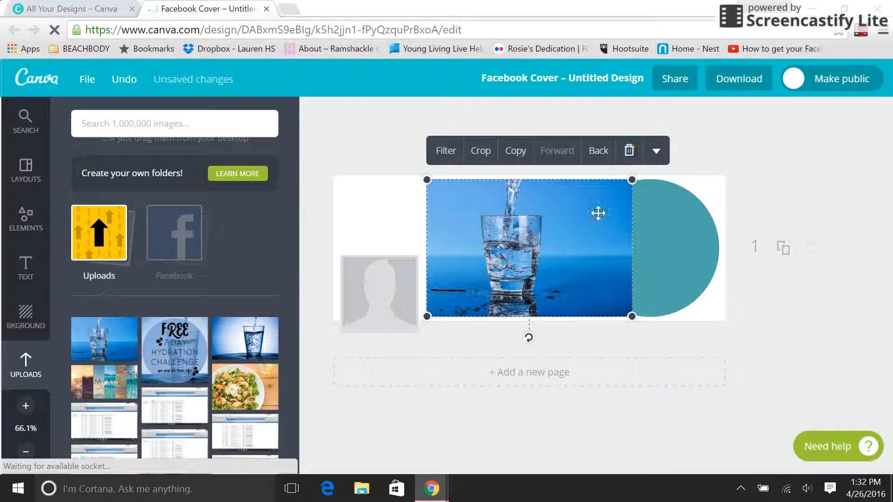
left_click(628, 151)
left_click(622, 253)
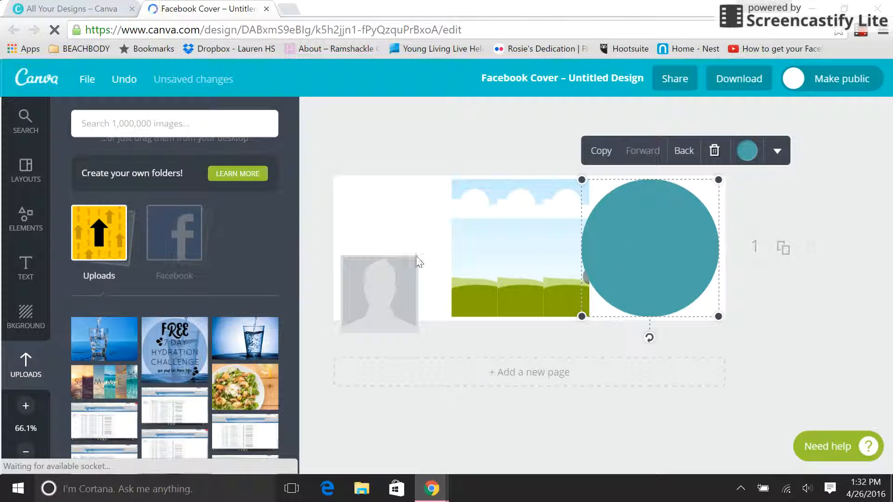
Look at the uploaded images again and browse the icon elements
left_click(28, 358)
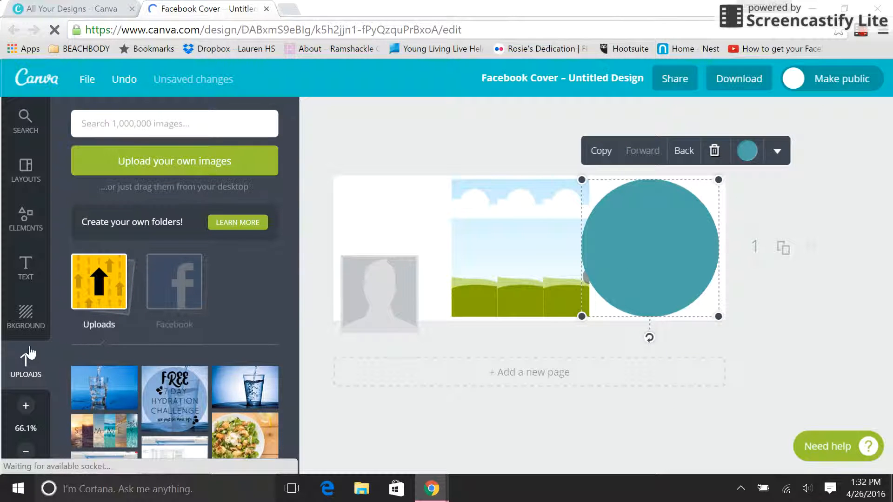
left_click(26, 219)
left_click(94, 299)
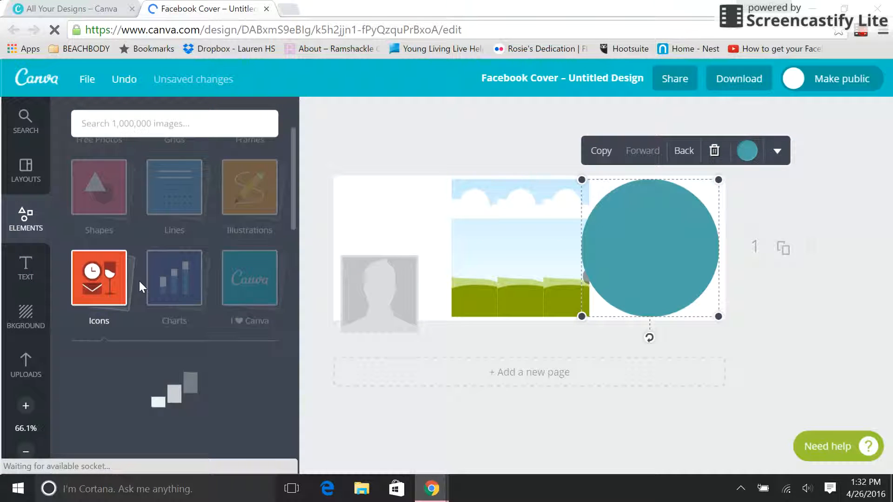
left_click(116, 200)
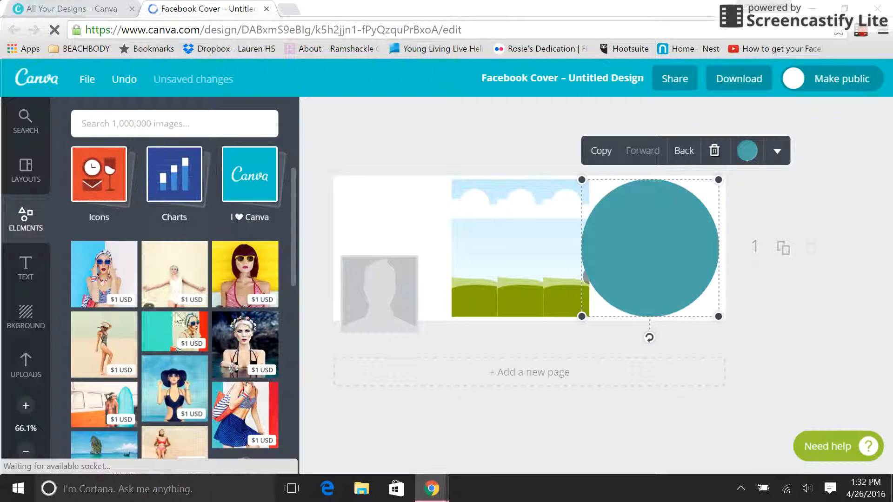
left_click_drag(290, 232, 291, 177)
Add a heading text to the cover and browse the fonts available for it
left_click(24, 275)
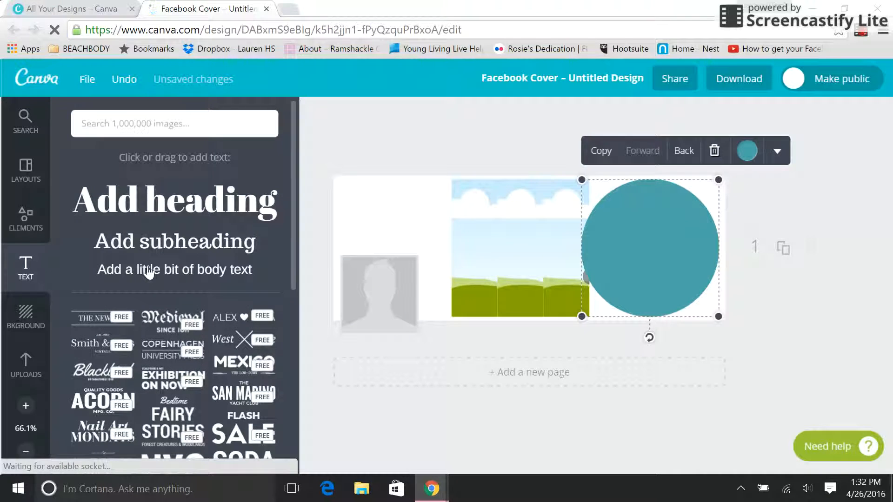
left_click(216, 209)
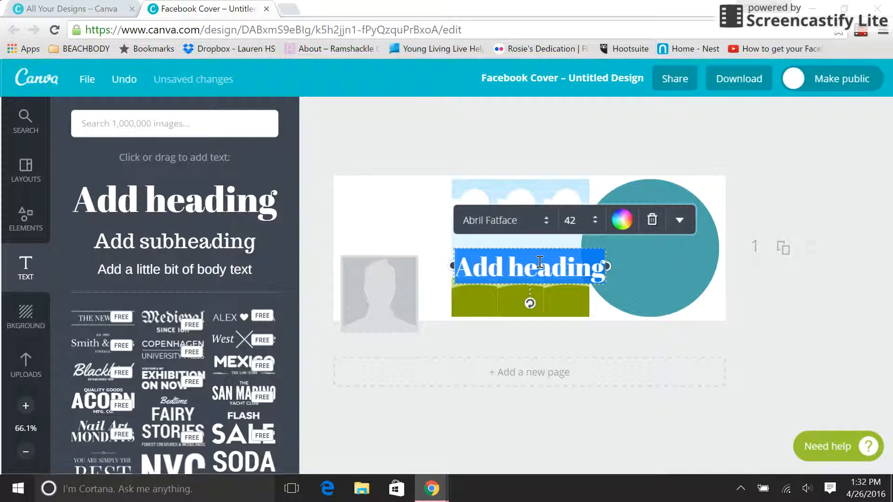
left_click(545, 225)
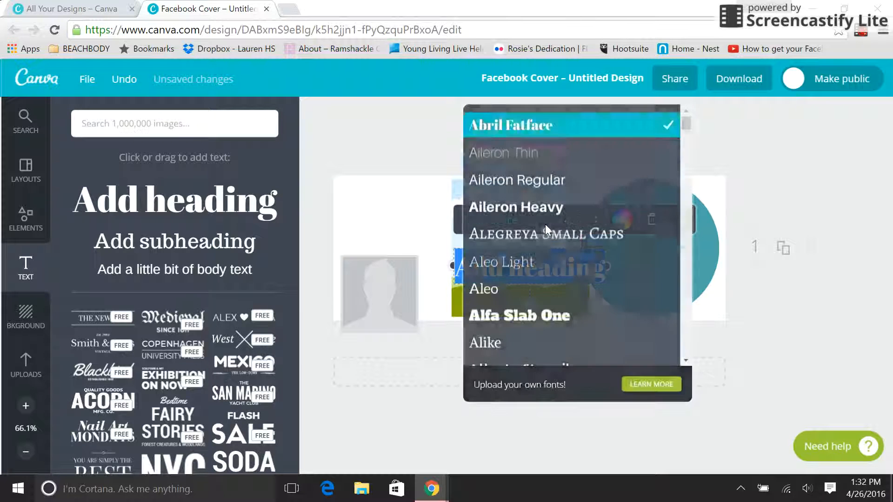
scroll(685, 134, "down", 1)
mouse_move(686, 135)
left_mouse_down()
mouse_move(677, 193)
mouse_move(677, 183)
mouse_move(683, 216)
mouse_move(687, 119)
left_mouse_up()
left_click(719, 119)
left_click(719, 119)
Delete the heading text and the teal circle from the cover
left_click(588, 251)
left_click(651, 221)
left_click(651, 229)
left_click(747, 151)
left_click(718, 155)
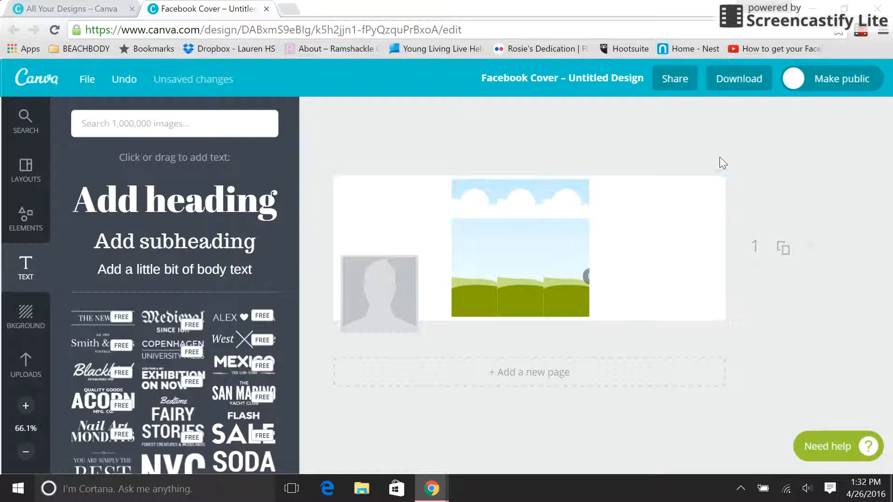
Look through the ready-made text designs, from the plain ones down to the coloured ones
scroll(289, 218, "down", 1)
scroll(291, 215, "down", 1)
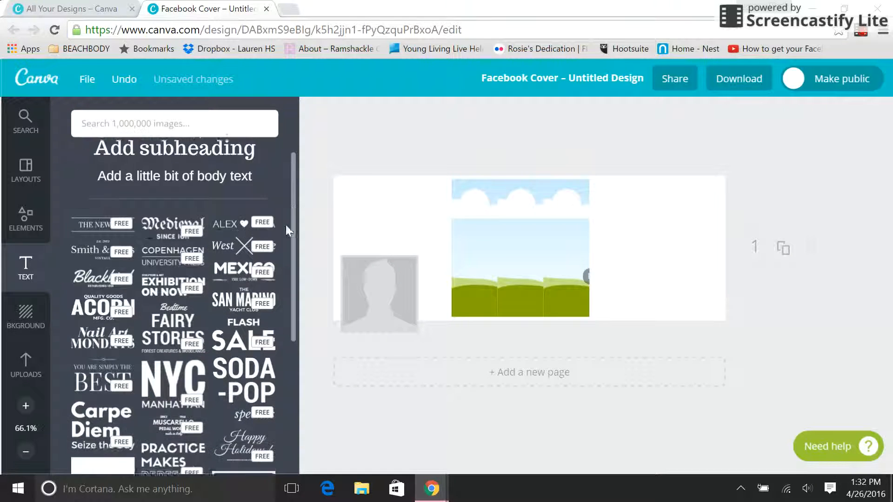
scroll(289, 344, "down", 3)
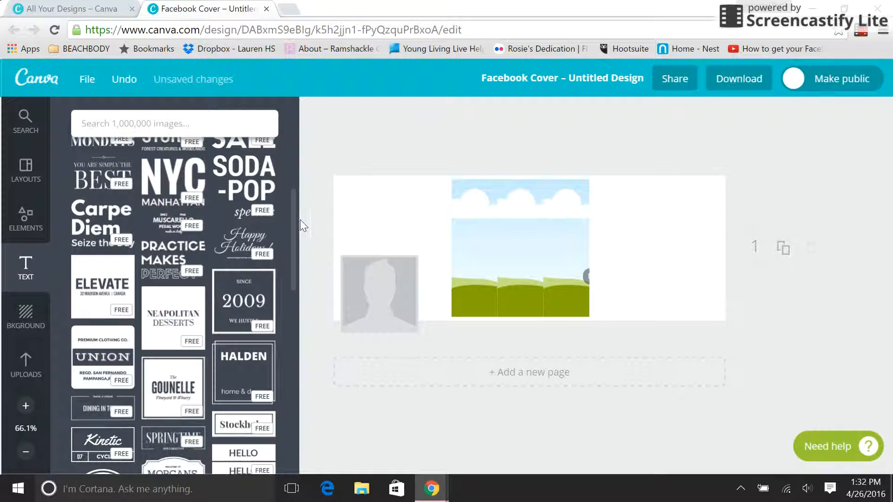
left_click_drag(291, 200, 285, 347)
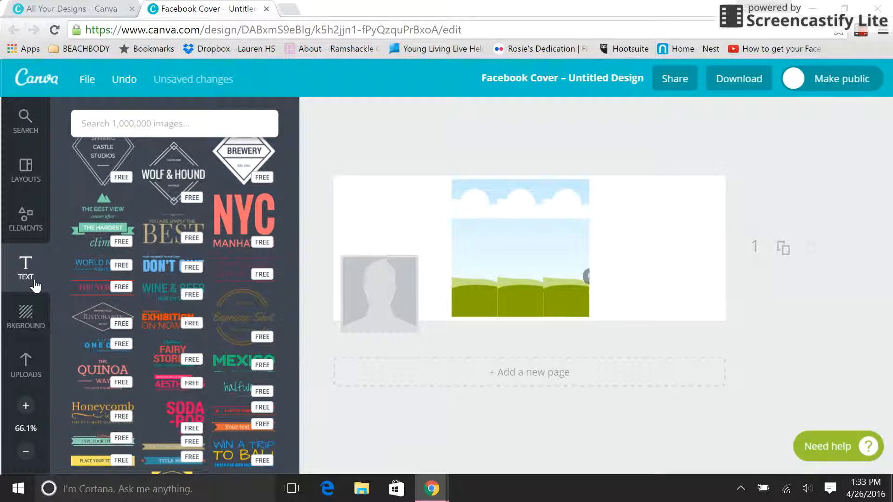
Apply the free teal background with diagonal stripes to the cover
left_click(26, 316)
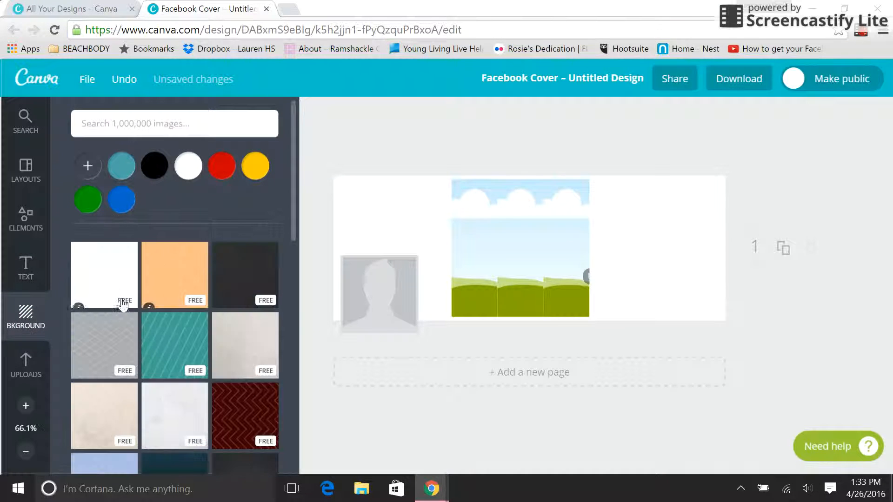
left_click_drag(291, 198, 285, 209)
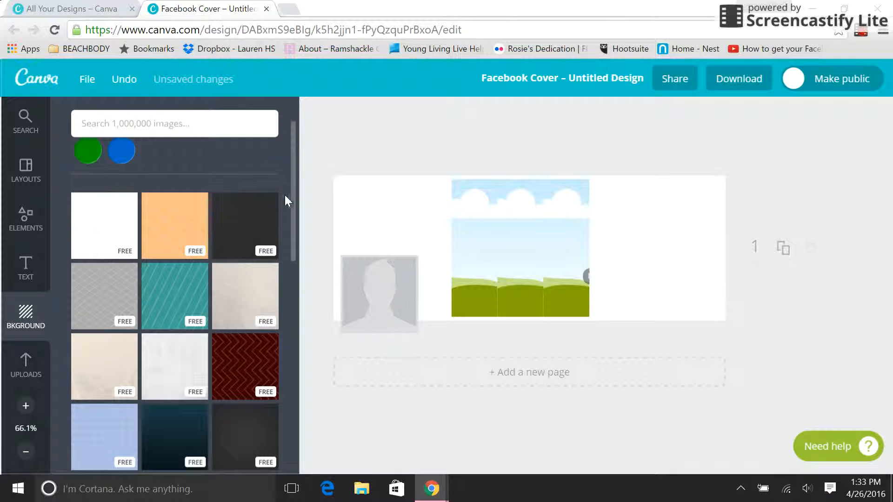
scroll(260, 198, "down", 1)
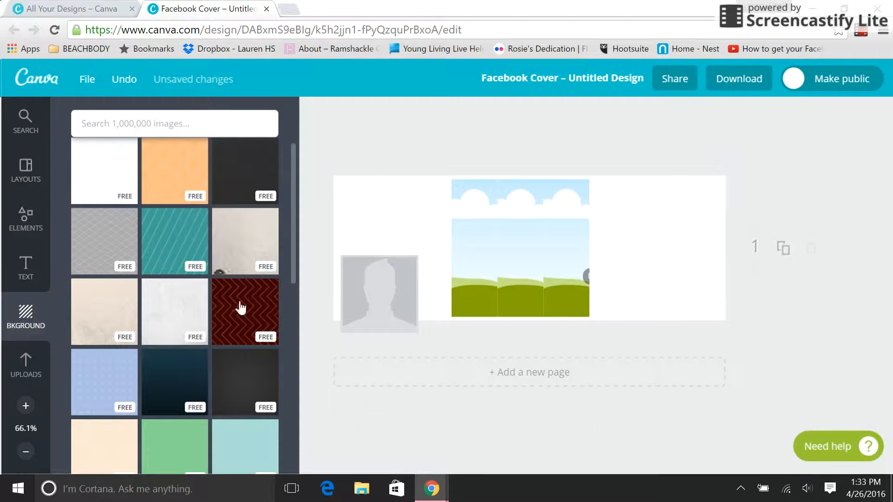
scroll(292, 198, "down", 1)
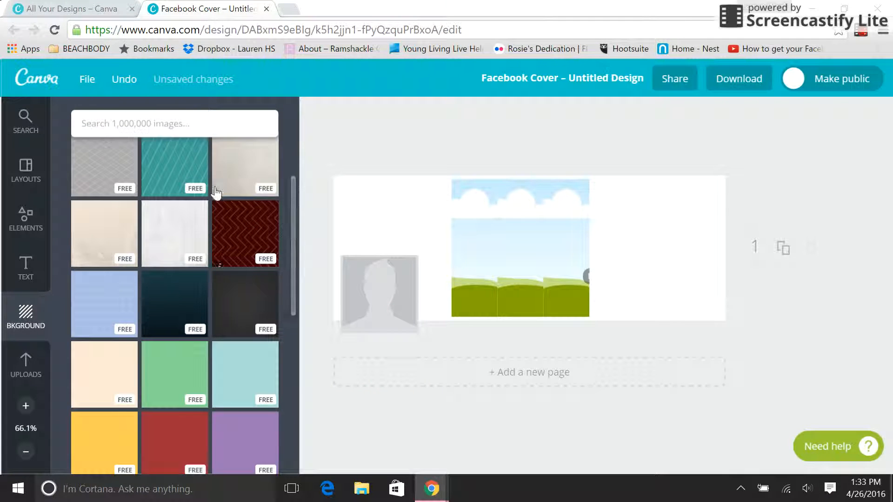
scroll(290, 205, "up", 1)
left_click(196, 223)
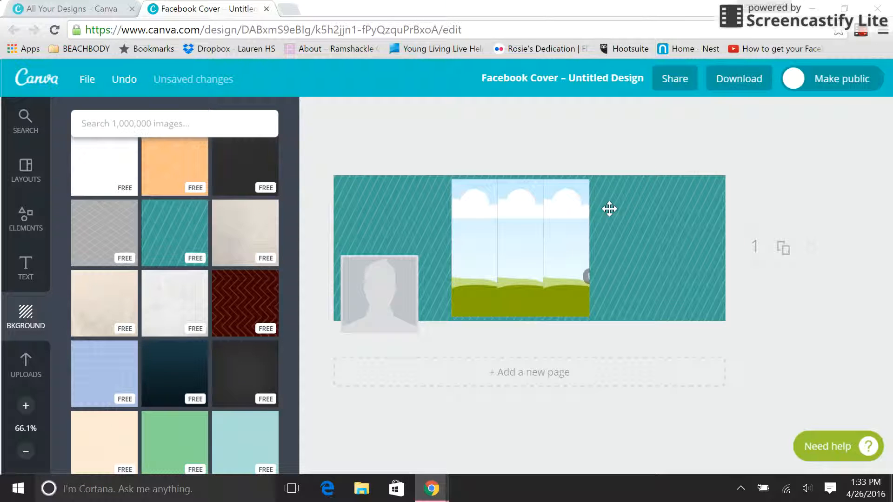
Recolour the striped background with a custom muted red, colour code a14d5d, after trying a mauve shade
right_click(646, 219)
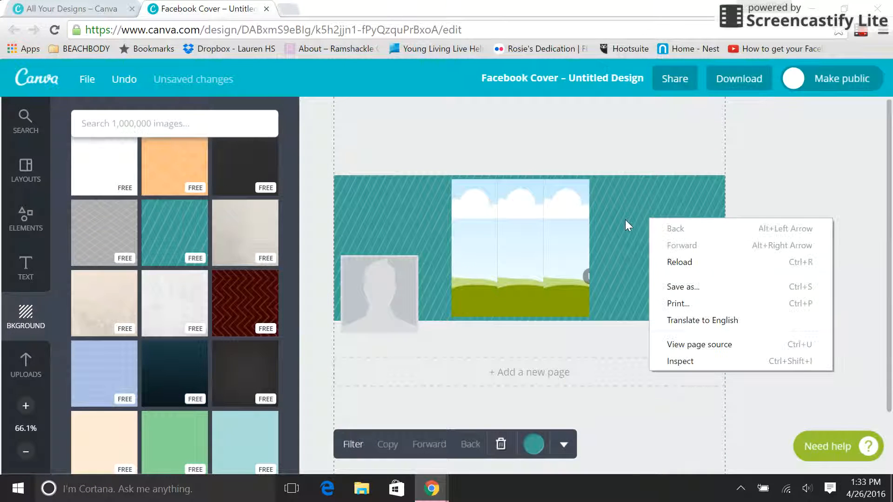
left_click(624, 220)
left_click_drag(889, 203, 887, 258)
left_click(650, 226)
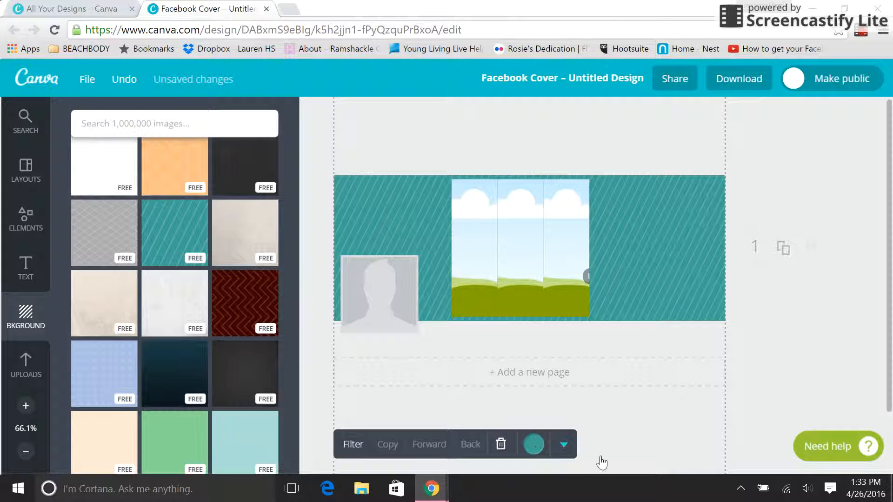
left_click(536, 451)
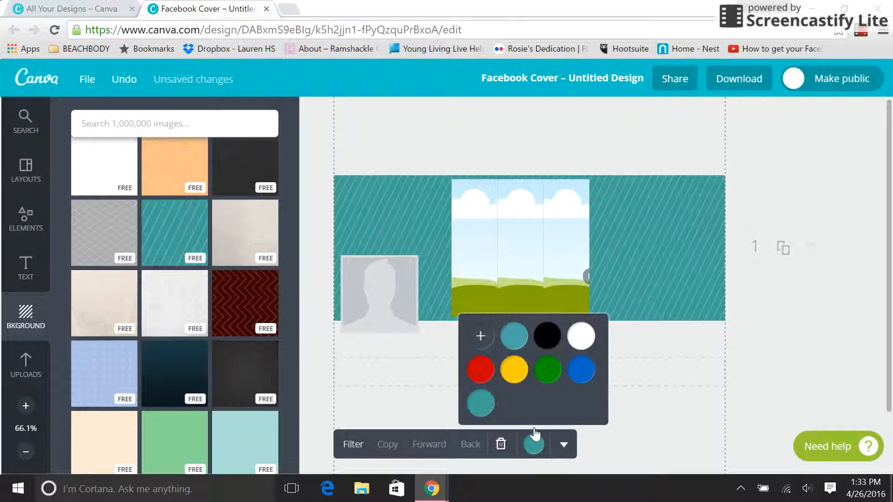
left_click(481, 337)
left_click_drag(521, 207, 577, 170)
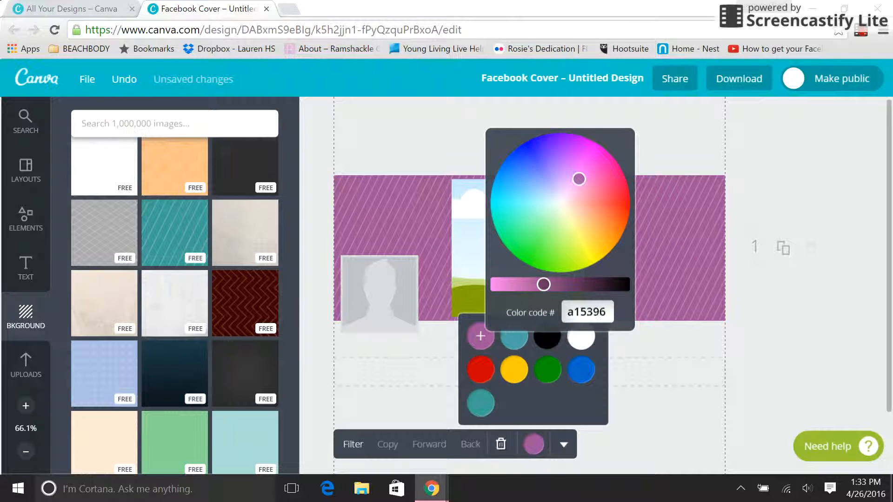
left_click_drag(585, 188, 592, 196)
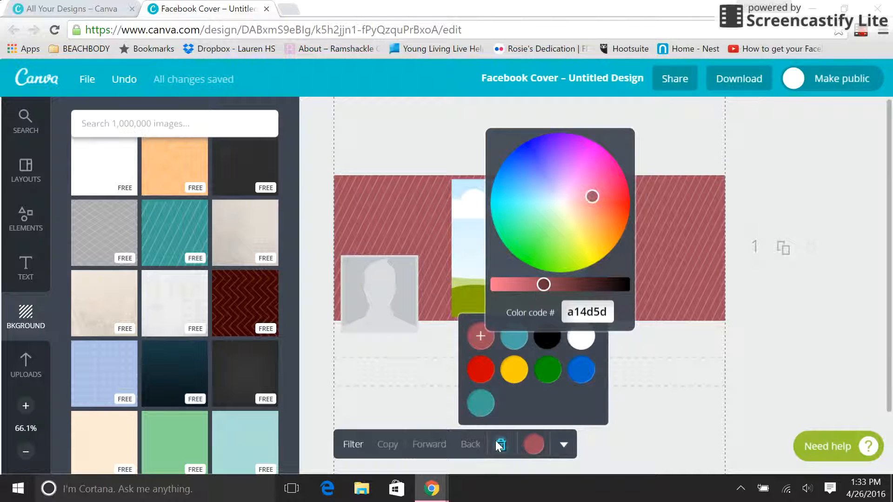
Clear the cover by deleting the striped background and the photo frame, after trying an uploaded water photo
left_click(500, 445)
left_click(26, 365)
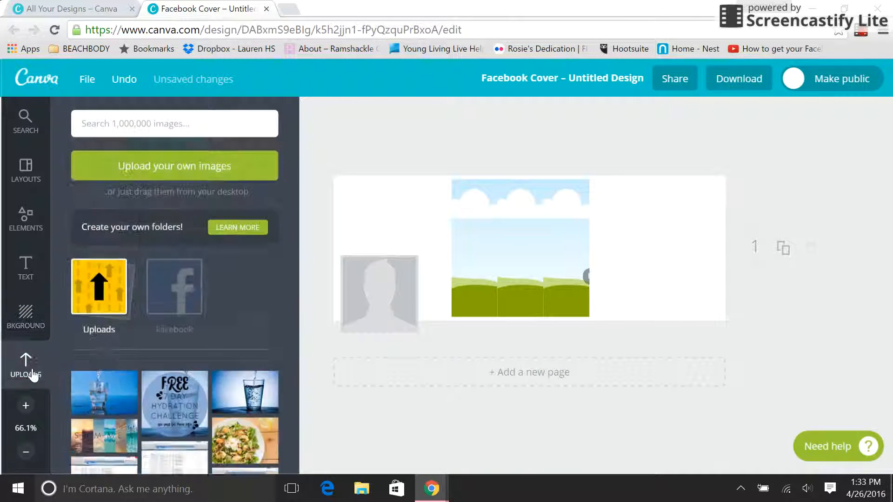
left_click_drag(95, 412, 490, 265)
mouse_move(584, 315)
left_mouse_down()
mouse_move(657, 324)
mouse_move(577, 304)
left_mouse_up()
left_click_drag(488, 273, 519, 264)
left_click(621, 148)
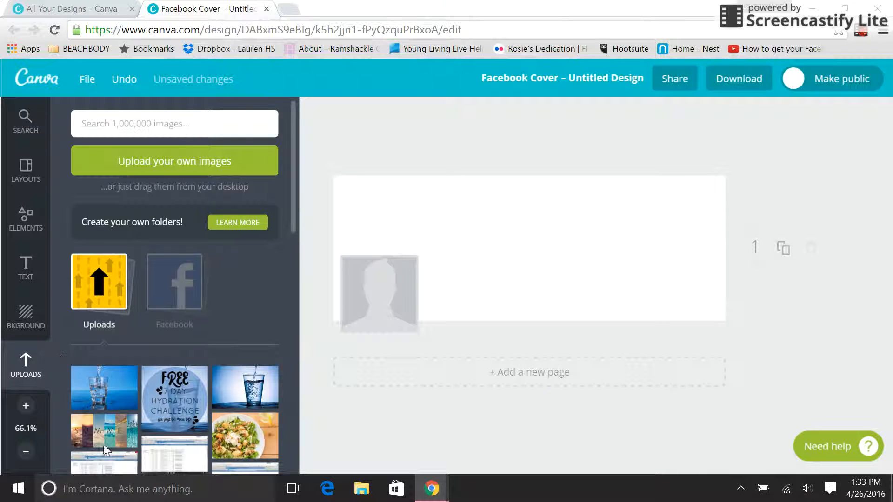
Search the image library for "water" and add the free photo of rippling clear blue water to the cover
left_click(21, 223)
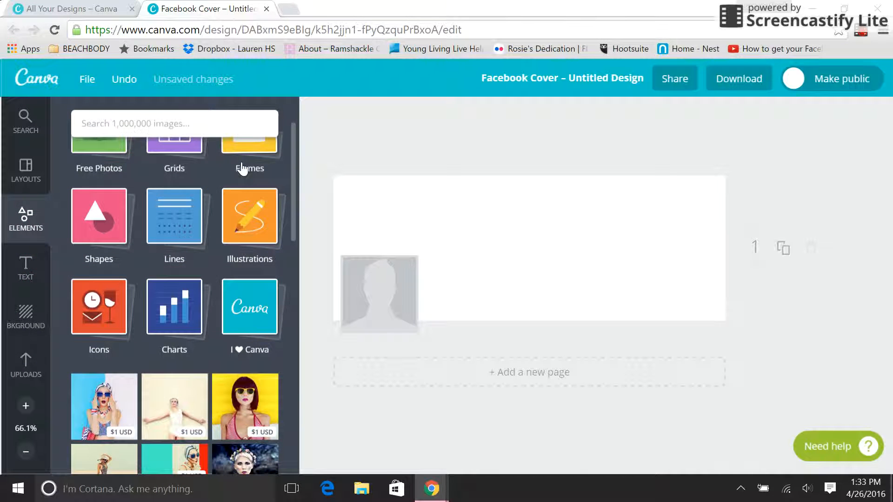
scroll(292, 219, "up", 2)
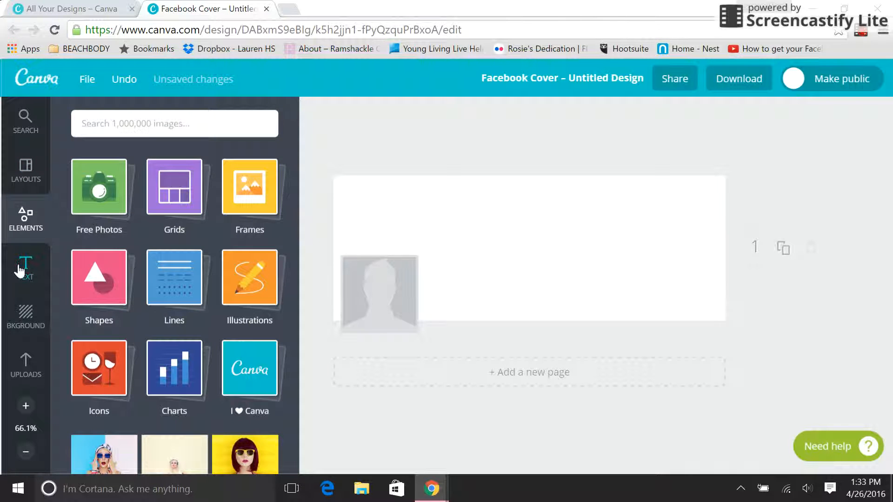
left_click(122, 123)
type("water")
key("Return")
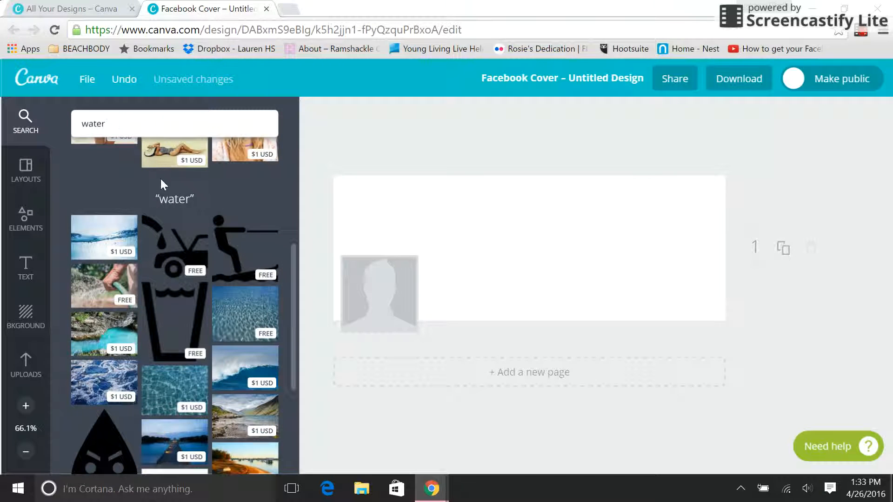
left_click(236, 305)
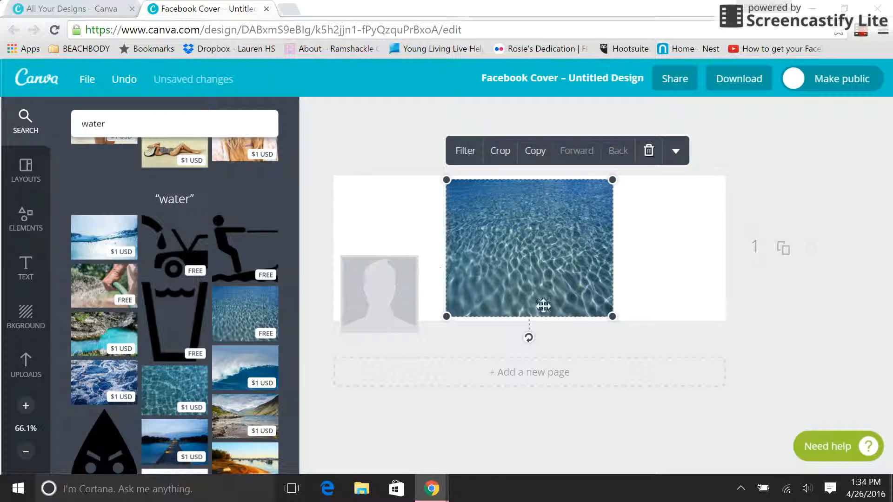
Enlarge the water photo and reposition it so it fills the whole cover
left_click_drag(611, 317, 763, 351)
left_click(360, 178)
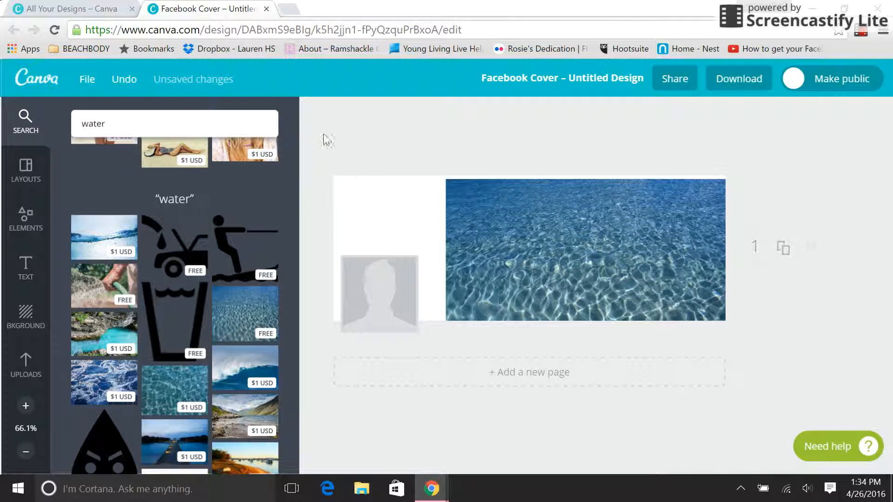
left_click(452, 201)
left_click_drag(445, 179, 244, 93)
left_click_drag(471, 242, 515, 286)
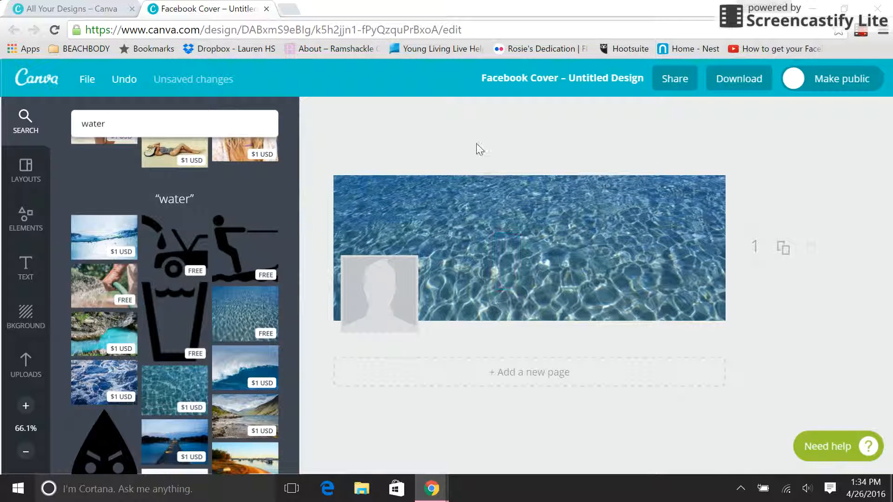
Add a white square shape and stretch it across the cover, leaving a thin border of water around it
left_click(33, 315)
left_click(12, 231)
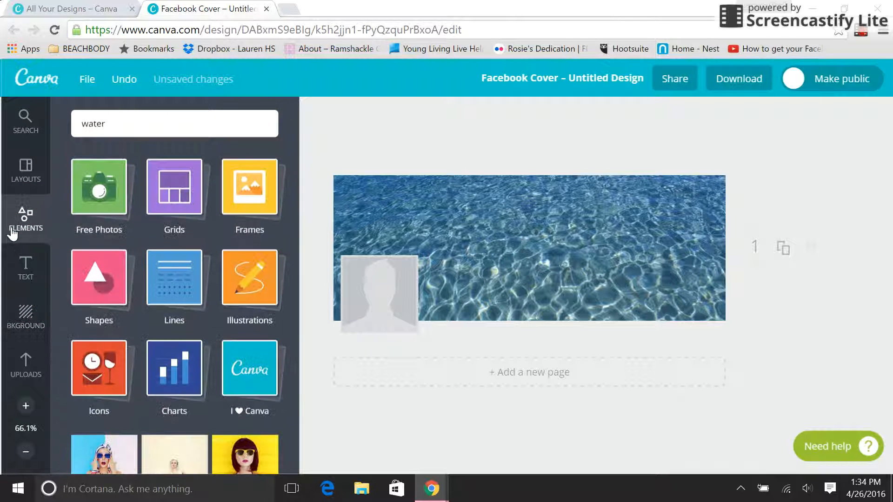
left_click(122, 305)
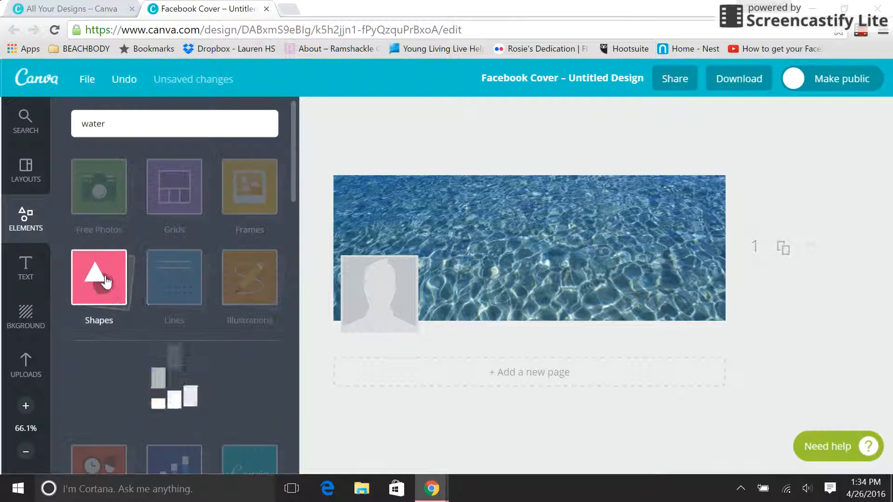
left_click(115, 398)
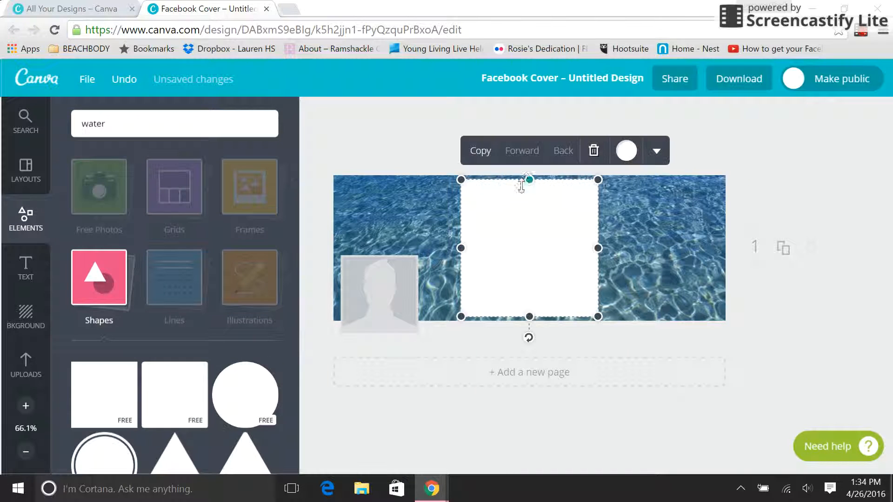
left_click_drag(526, 190, 395, 180)
left_click_drag(395, 246, 342, 246)
left_click_drag(597, 254, 719, 248)
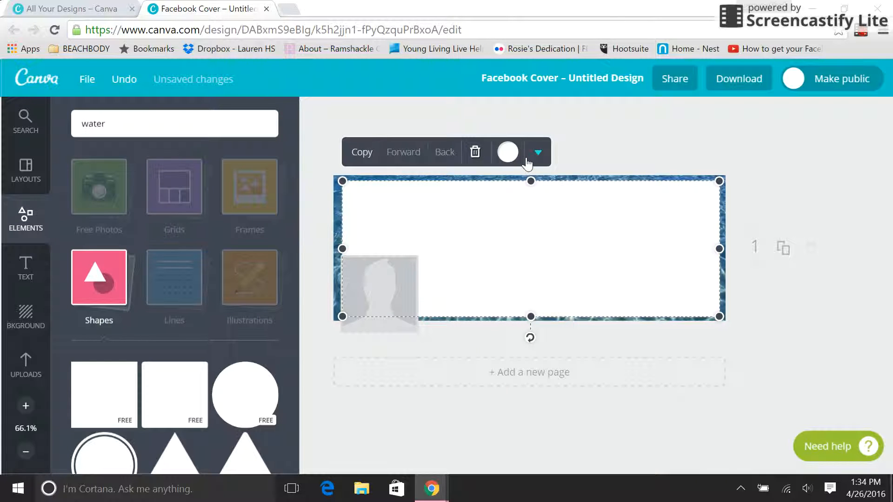
Make the white rectangle semi-transparent and nudge its upper-left corner outward to even out the border
left_click(537, 153)
left_click(518, 202)
left_click_drag(604, 184, 568, 188)
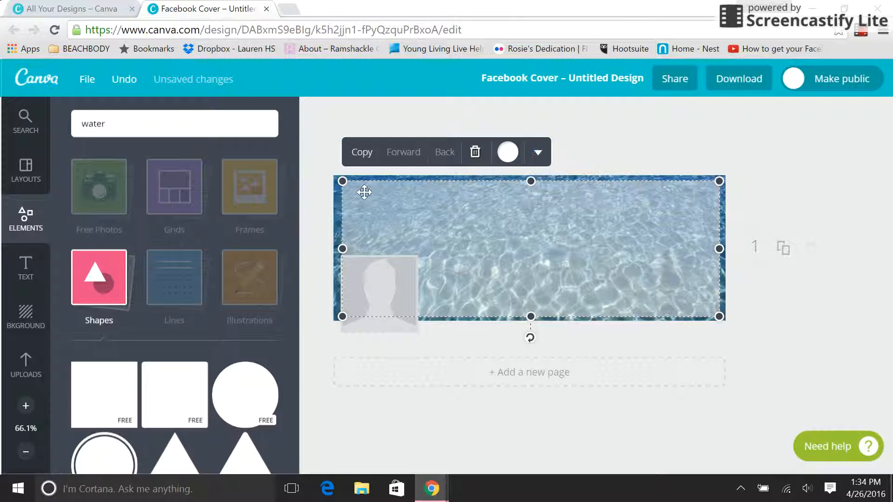
left_click_drag(342, 181, 337, 181)
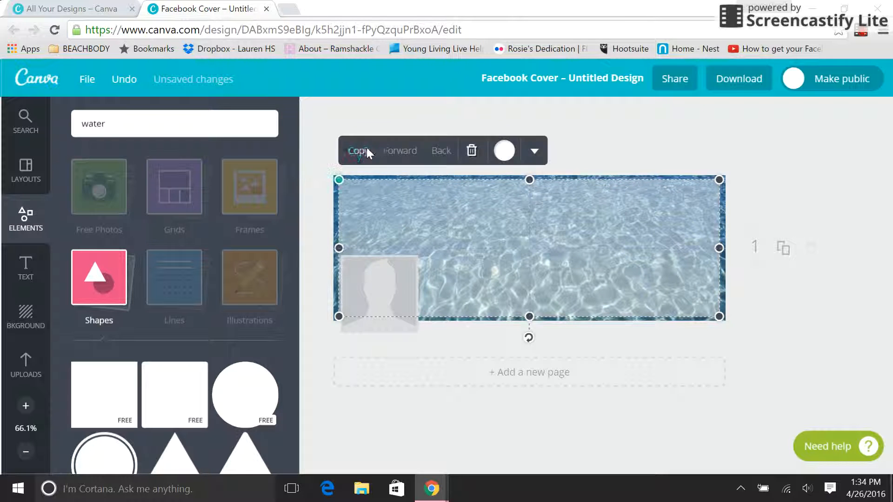
left_click(392, 130)
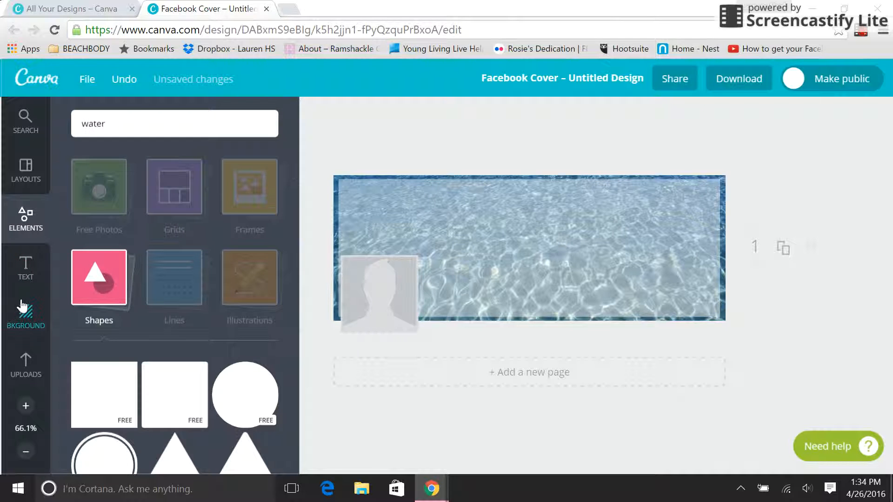
Look through the ready-made text designs and add a plain heading to the cover instead
left_click(96, 285)
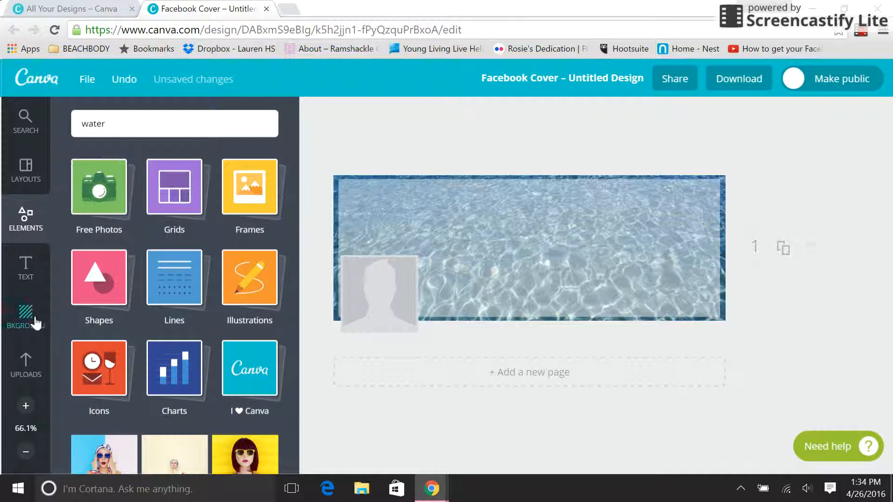
left_click(27, 279)
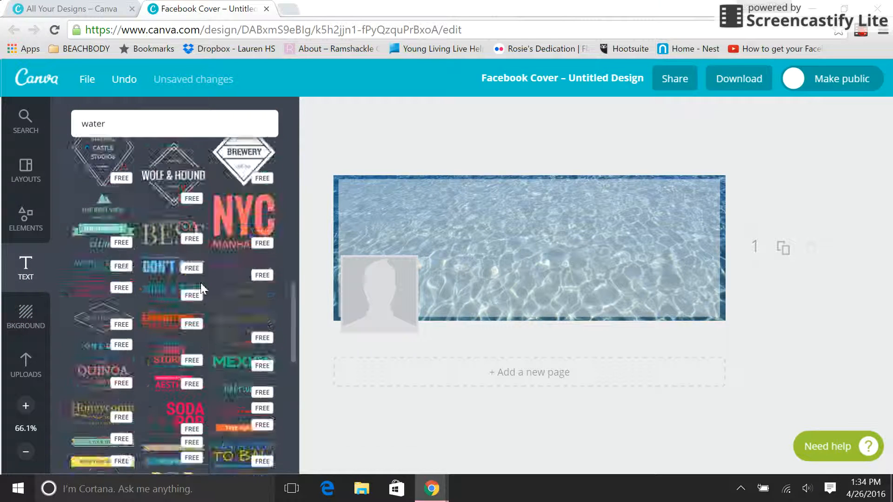
scroll(201, 290, "down", 5)
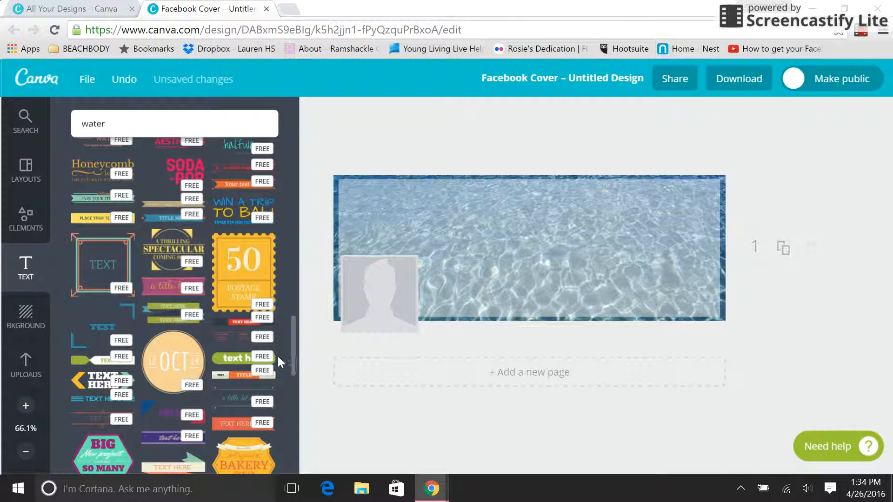
left_click_drag(291, 336, 275, 147)
scroll(205, 181, "up", 3)
left_click(192, 211)
Set the heading's font to Oleo Script and replace its text with "Bikini Ready in 21 Days!"
left_click(541, 224)
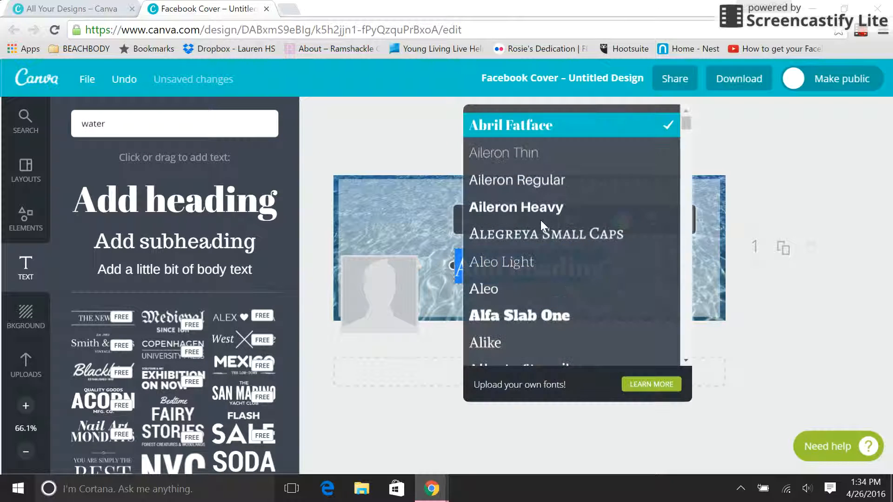
left_click_drag(685, 122, 685, 277)
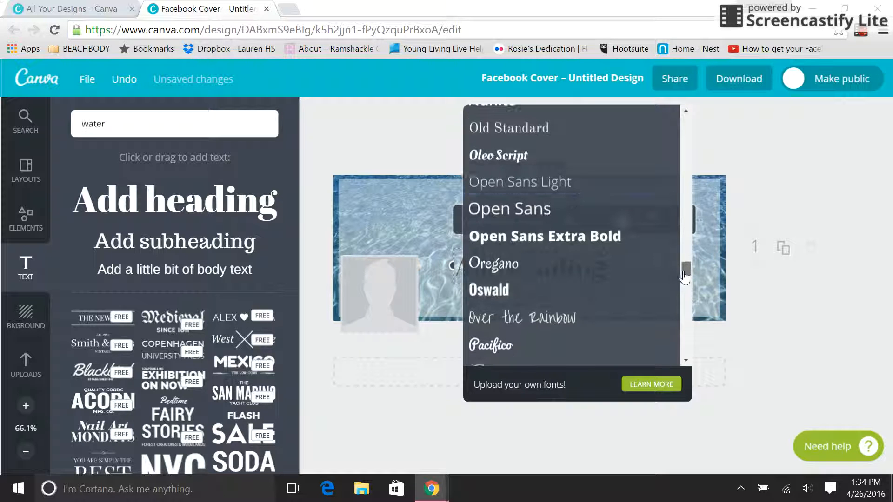
left_click(551, 155)
triple_click(519, 269)
type("Bikini Ready in 21 Days!")
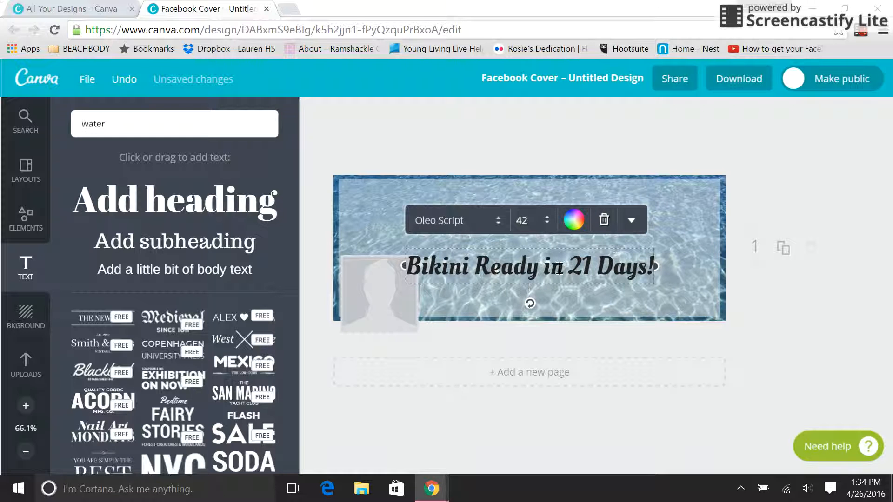
Move the heading up near the cover's upper edge and format it in white at size 56
left_click(760, 198)
left_click_drag(586, 263, 583, 201)
triple_click(582, 202)
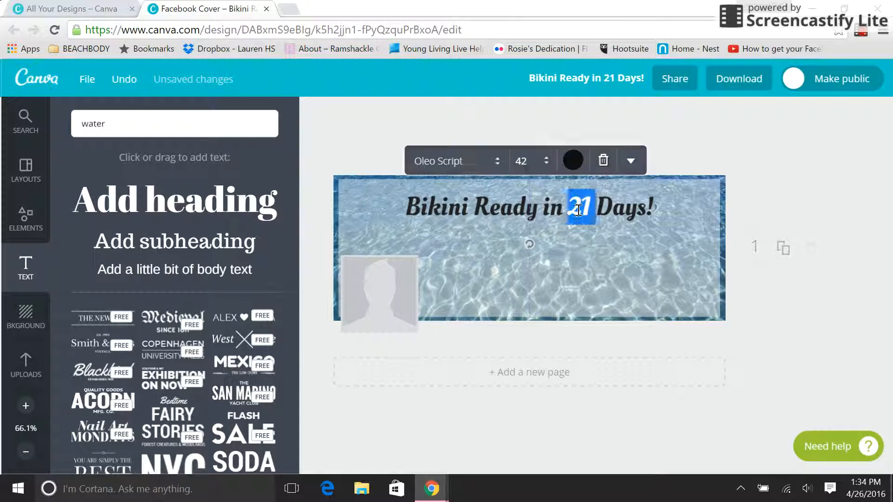
left_click(573, 163)
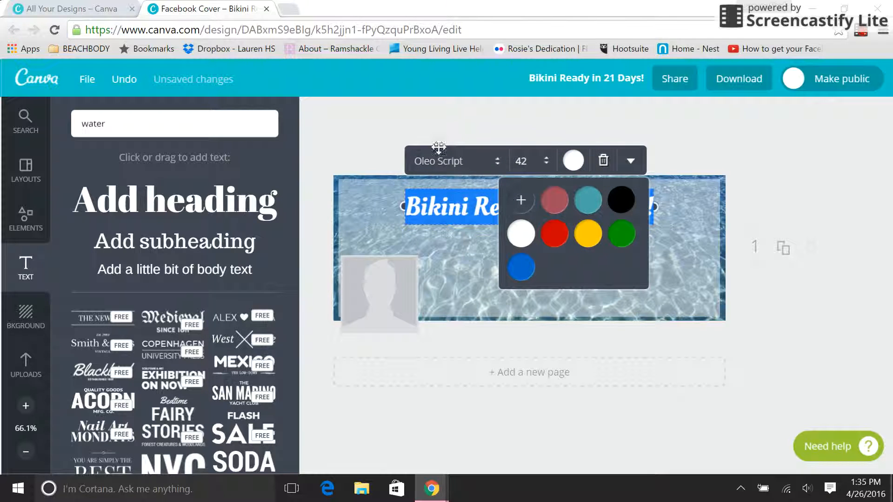
left_click(521, 161)
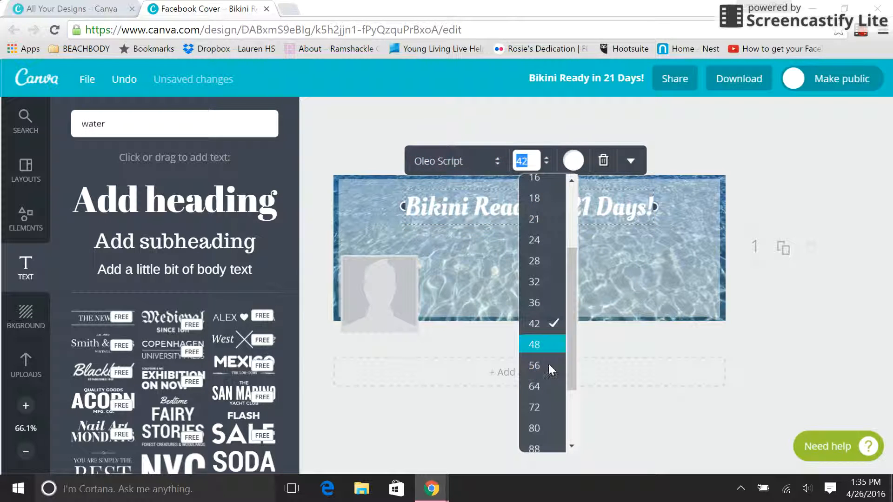
left_click(549, 369)
left_click(693, 138)
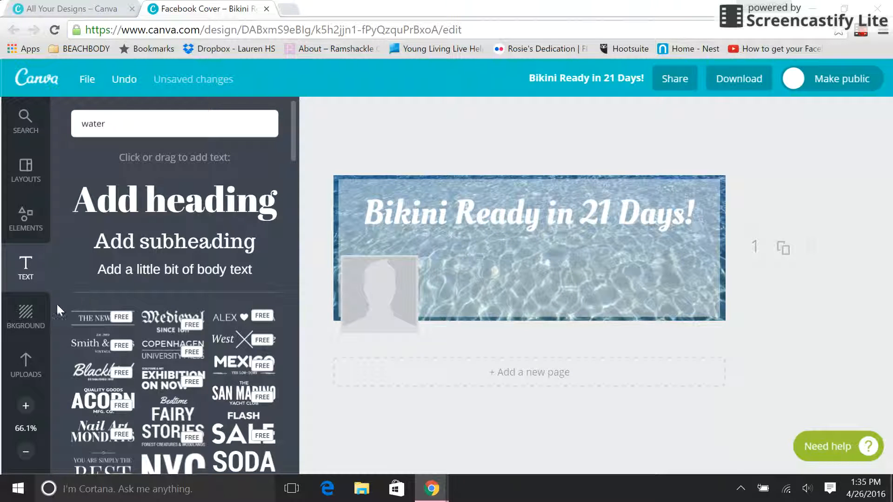
Try a white pennant shape, shrunk and placed over the edge of the profile picture, and delete it
left_click(23, 221)
left_click(112, 290)
left_click_drag(288, 146, 290, 239)
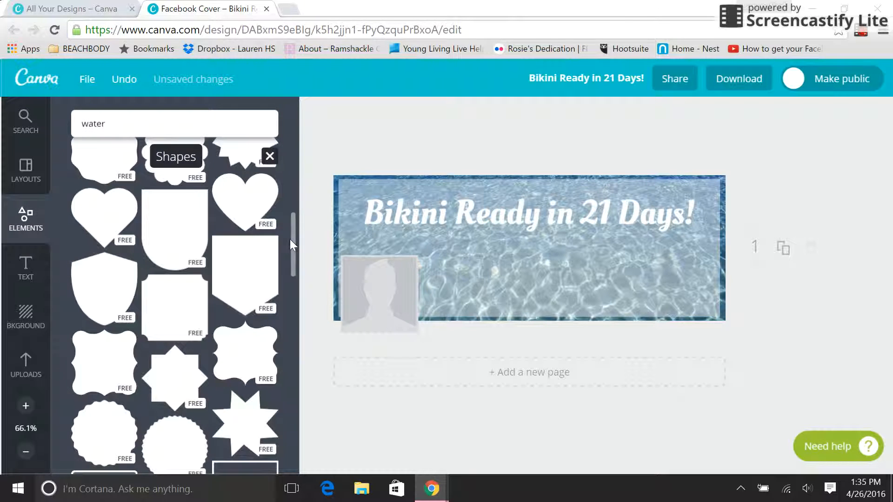
left_click(262, 287)
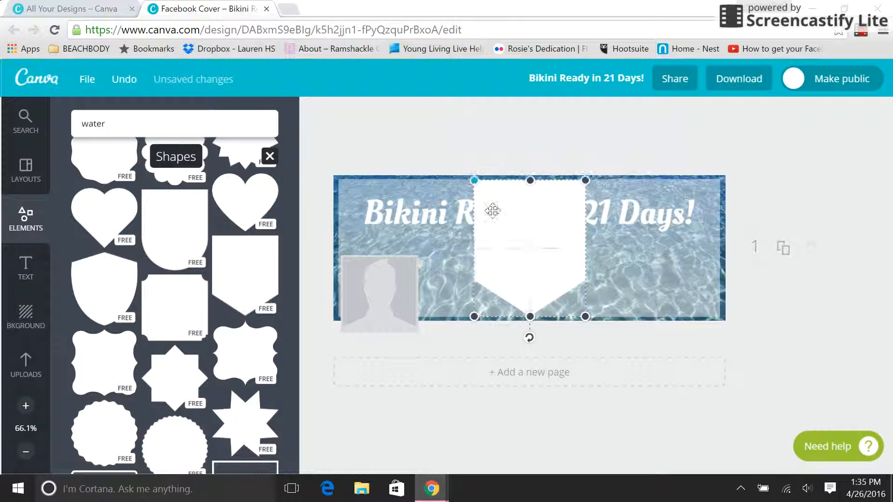
left_click_drag(474, 180, 508, 226)
left_click_drag(515, 261, 419, 269)
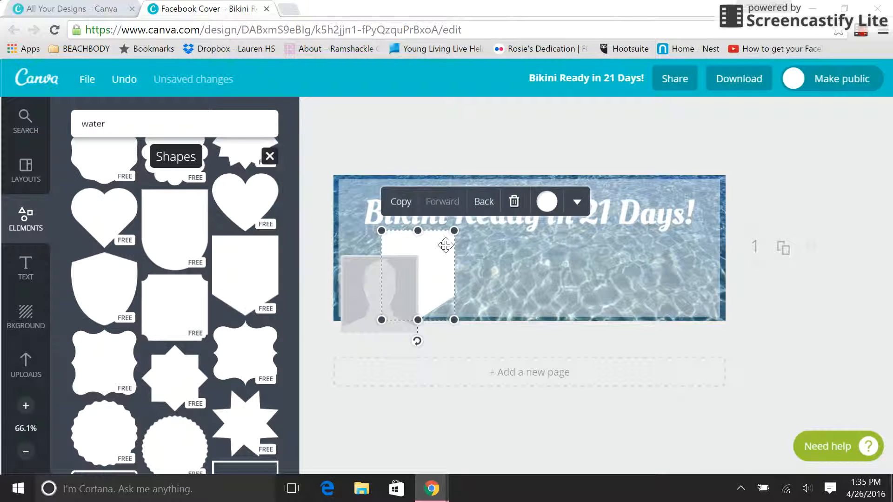
left_click(505, 201)
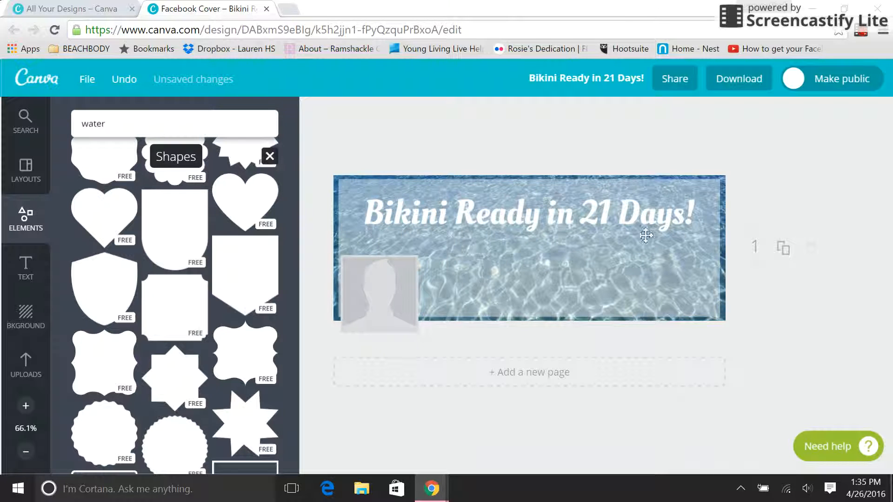
Review the image and PDF download formats offered for the cover without downloading it
left_click(721, 80)
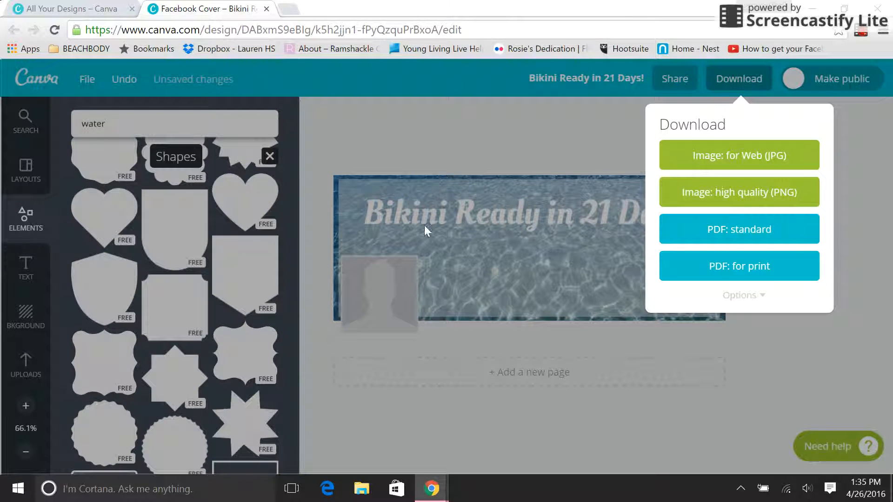
left_click(610, 143)
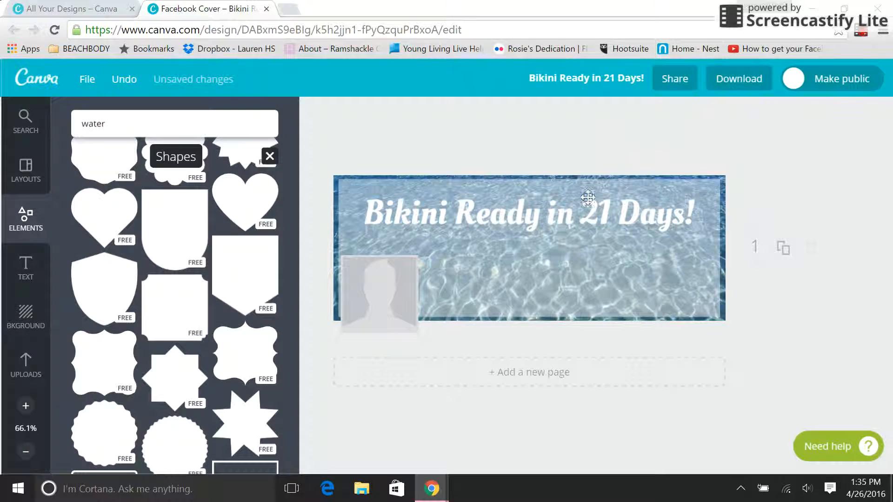
left_click(592, 215)
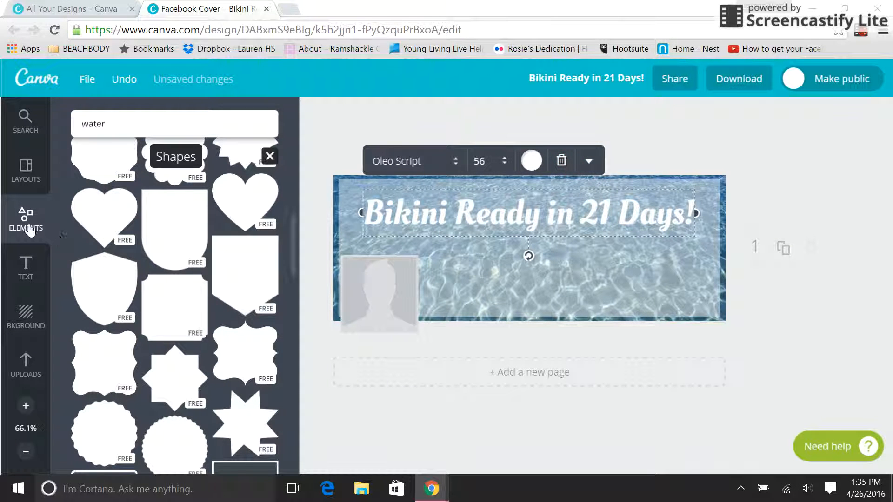
Browse the picture frames and try placing the round frame on the cover below the heading
scroll(110, 156, "up", 10)
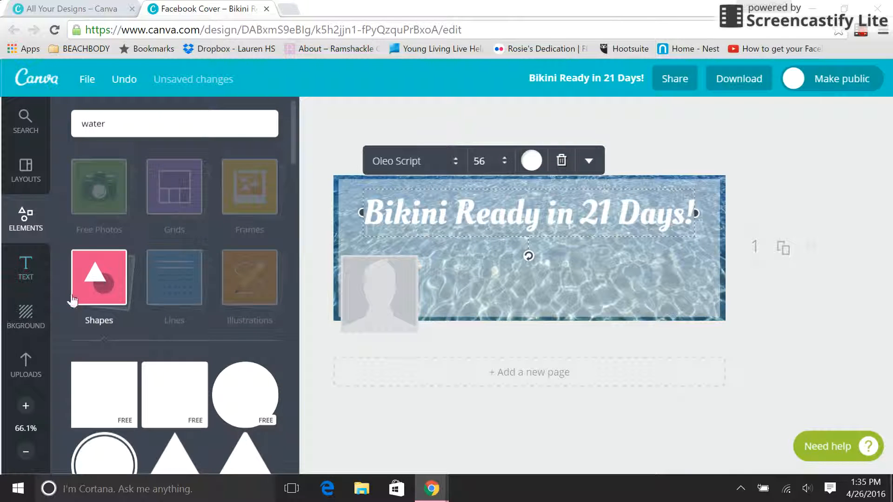
left_click(249, 210)
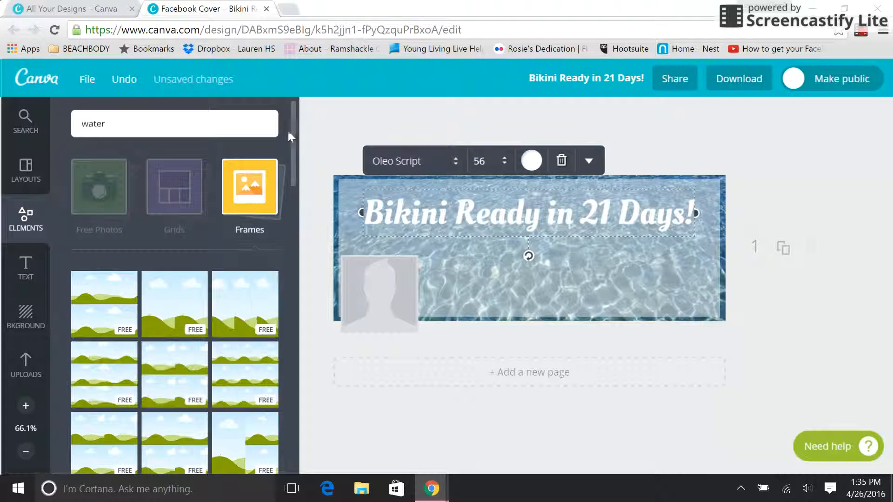
left_click_drag(291, 129, 292, 216)
left_click_drag(185, 325, 530, 255)
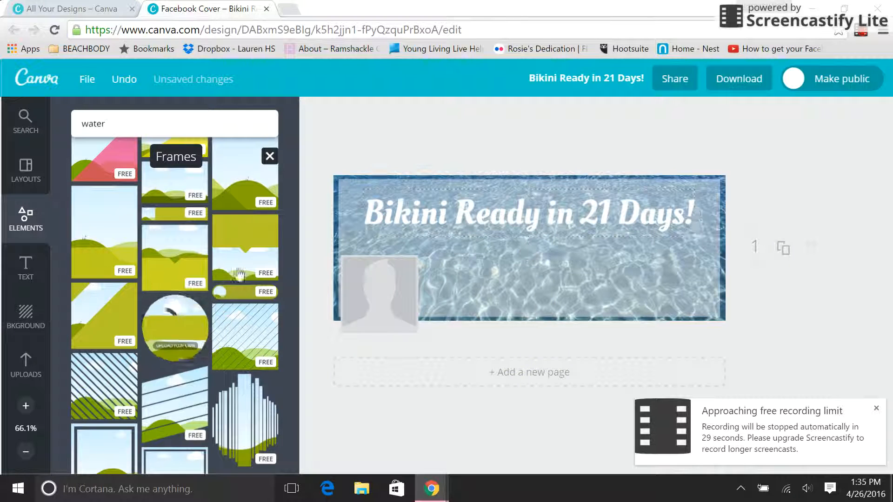
left_click_drag(296, 210, 288, 228)
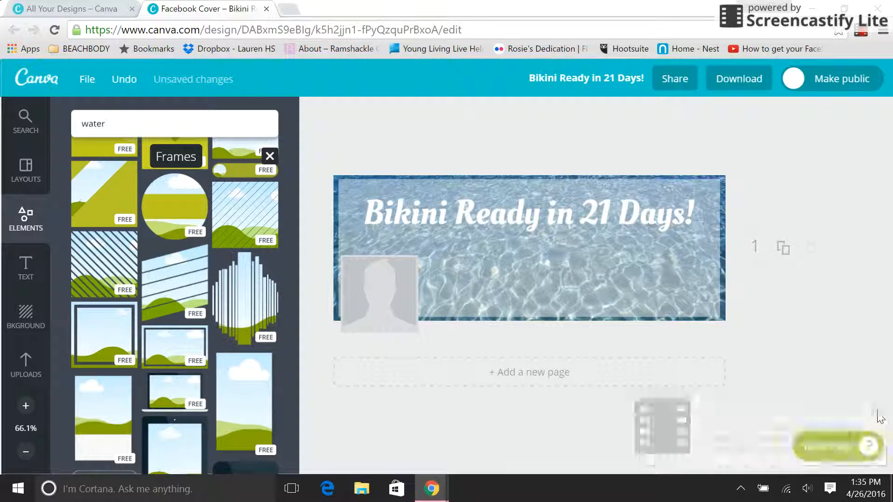
Empty the cover by deleting the heading, the semi-transparent rectangle and the water photo
left_click(596, 212)
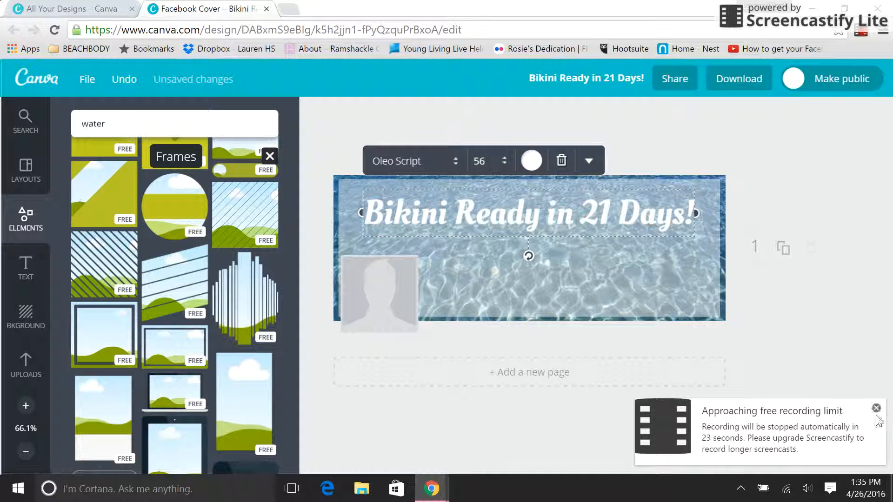
left_click(561, 161)
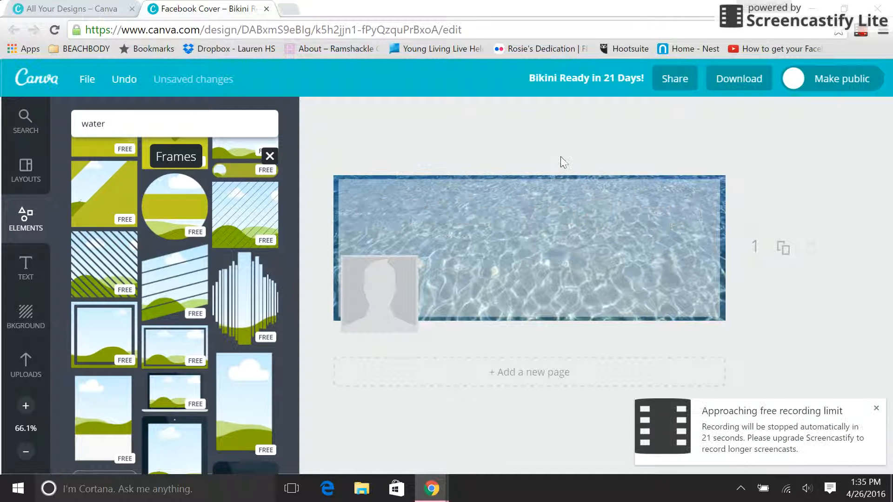
left_click(641, 227)
key("Delete")
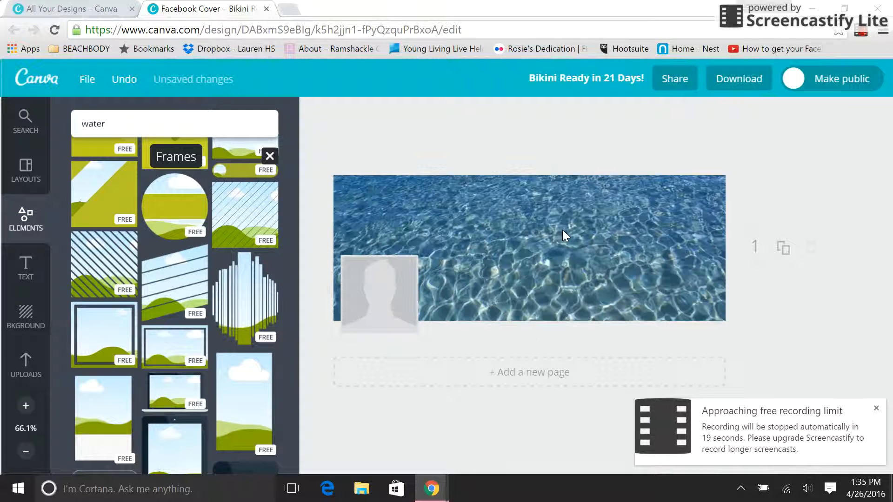
left_click(564, 236)
key("Delete")
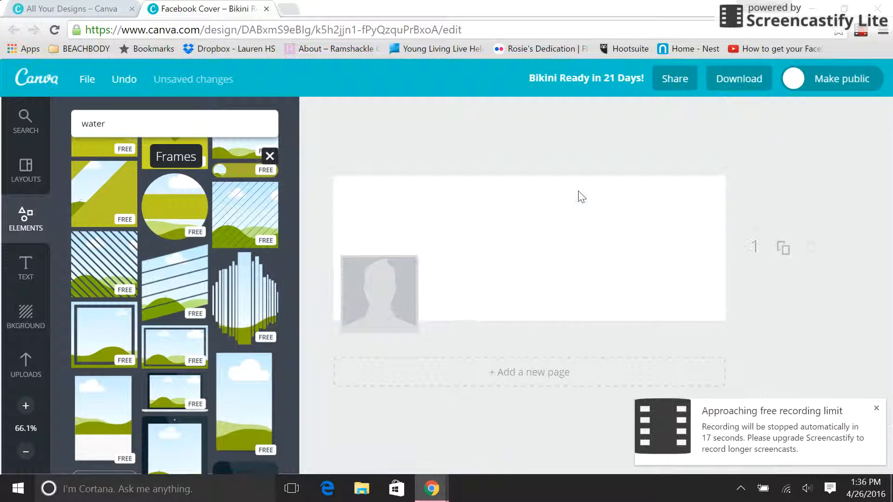